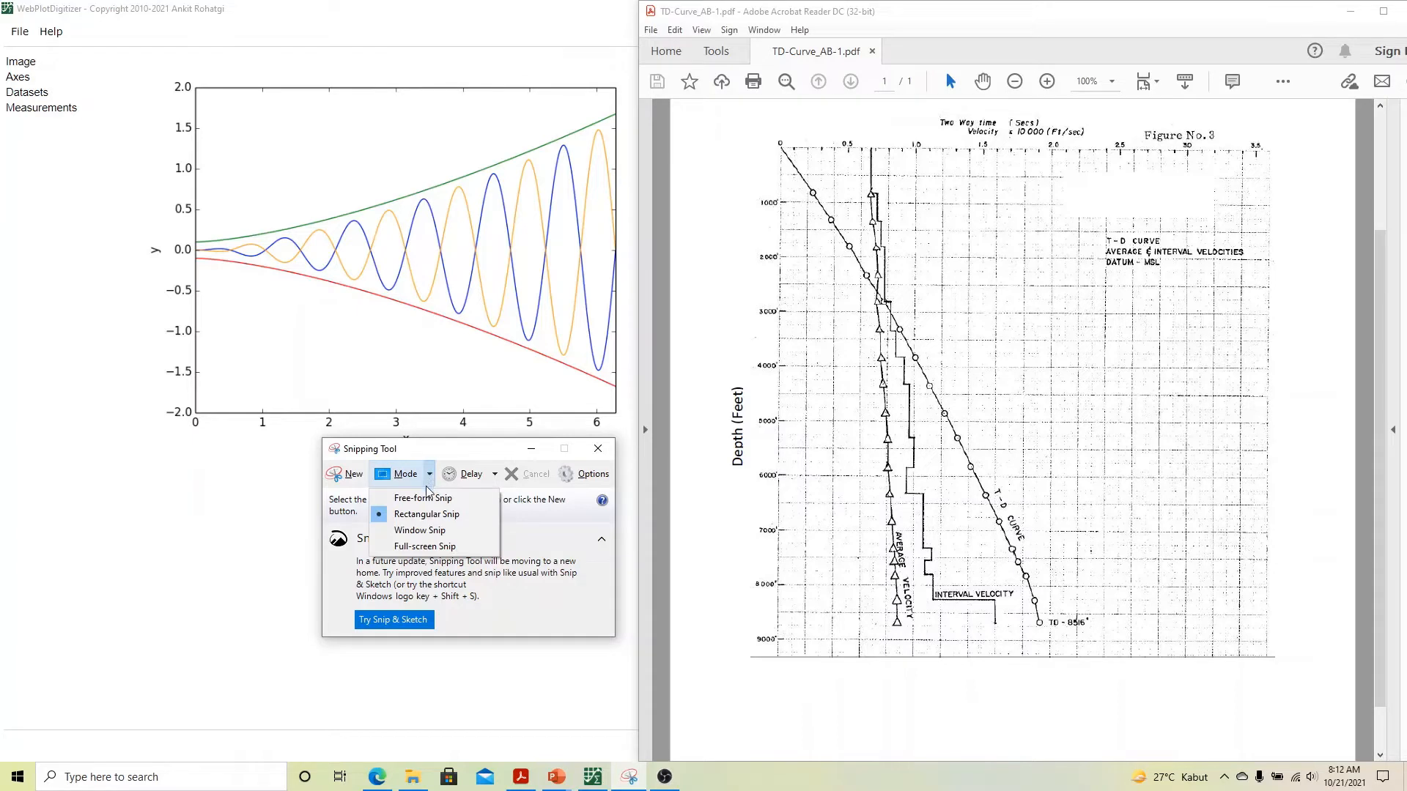
Capture a rectangular snip of the whole T-D curve chart in the PDF, including its axis labels, and move the snip window aside
left_click(460, 452)
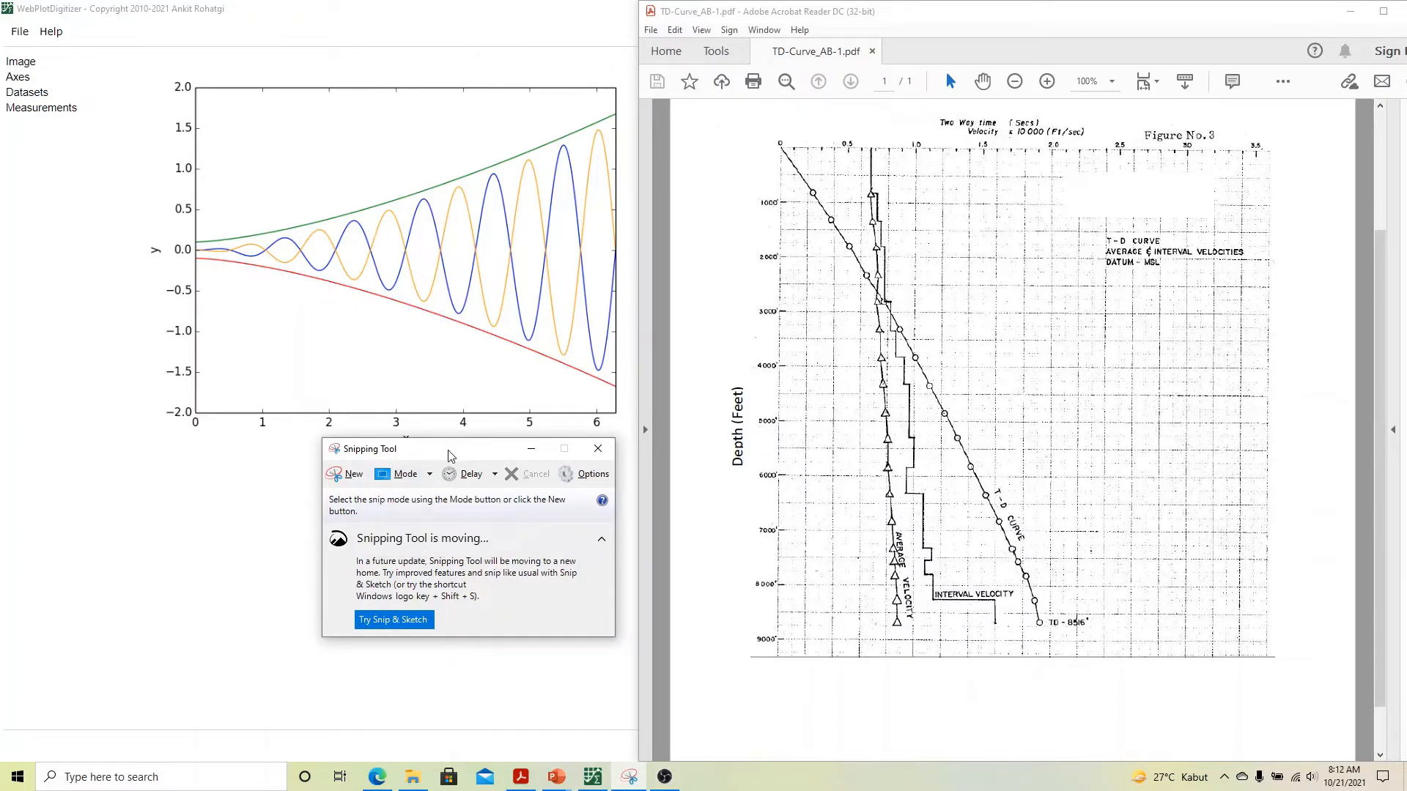
left_click(349, 485)
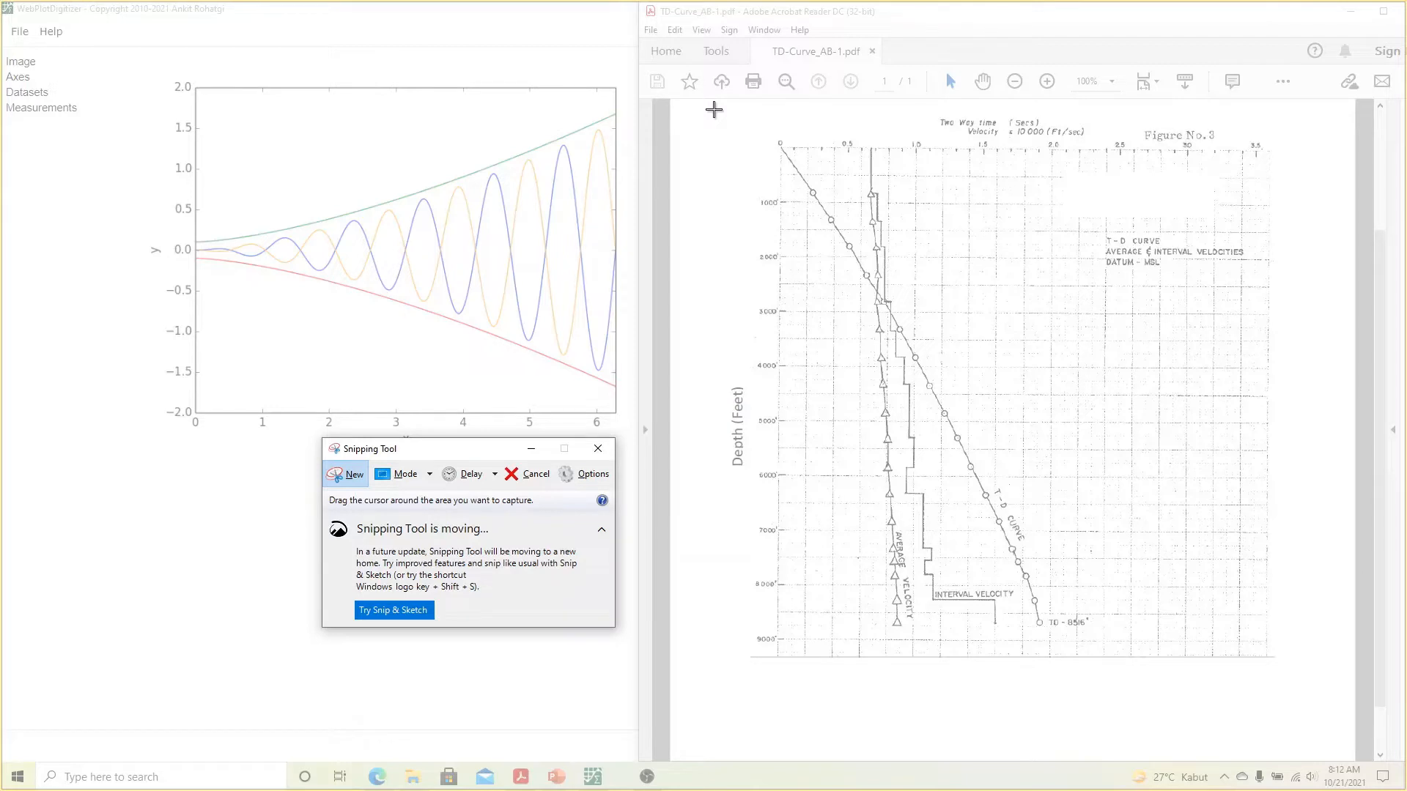
left_click_drag(713, 109, 1302, 676)
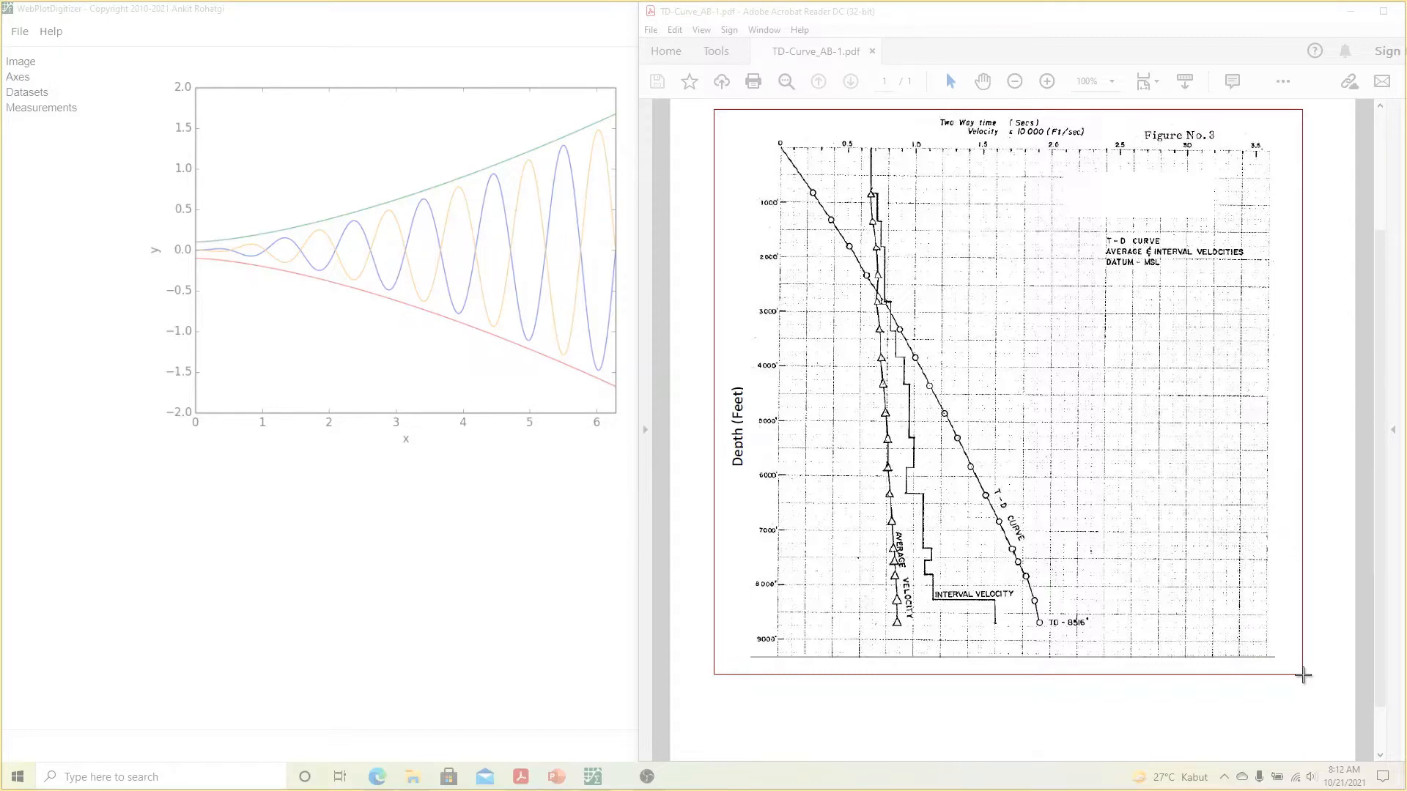
left_click_drag(1303, 675, 1302, 675)
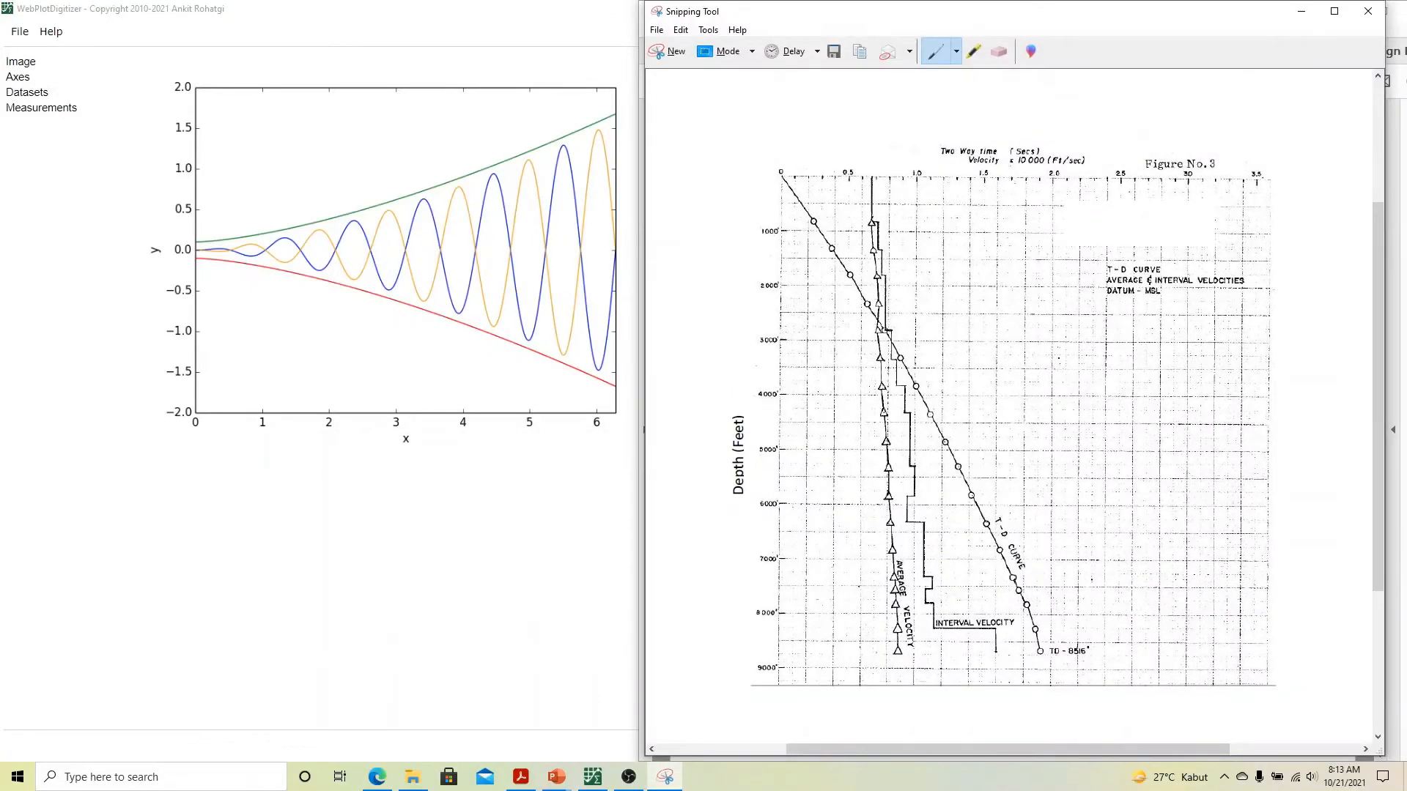
left_click_drag(901, 22, 272, 25)
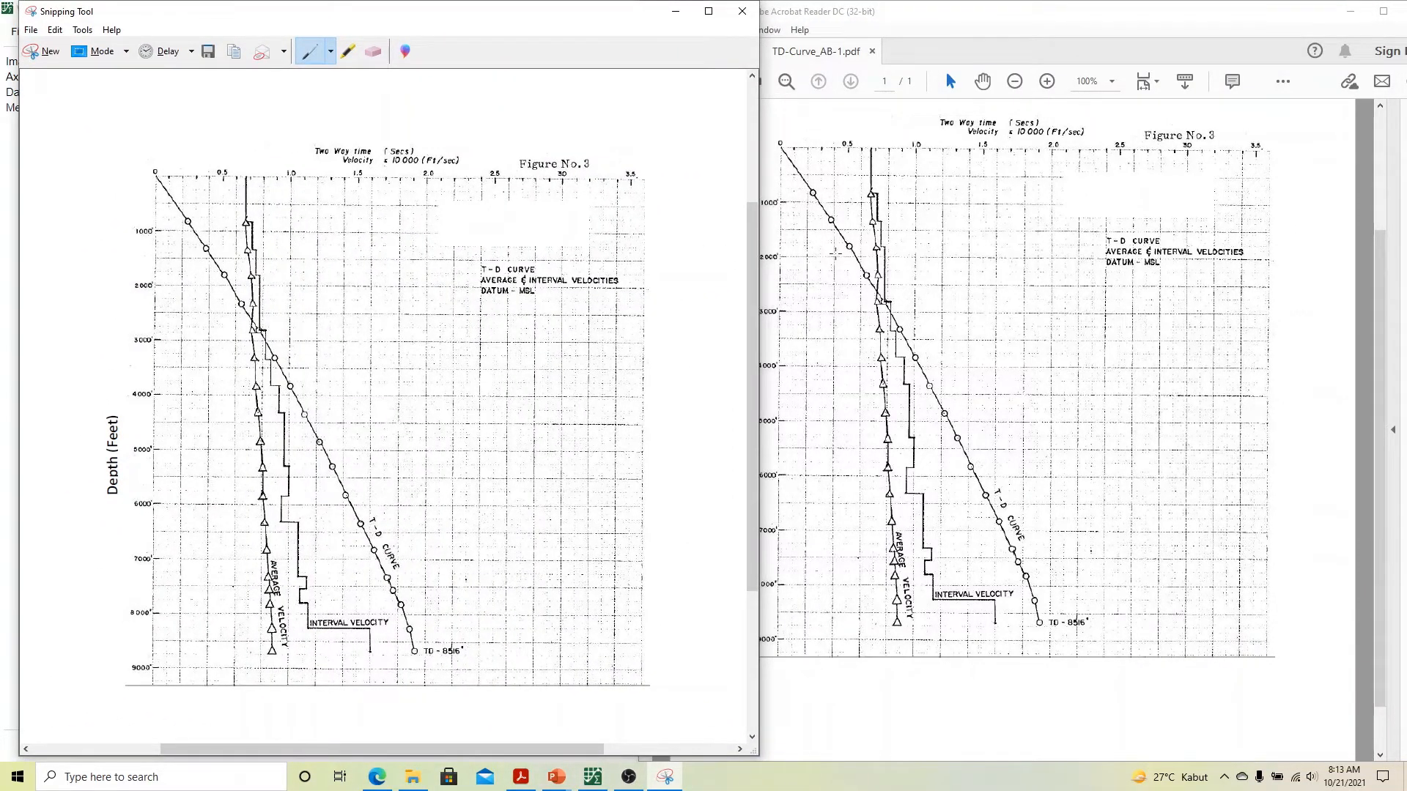
left_click_drag(251, 13, 529, 14)
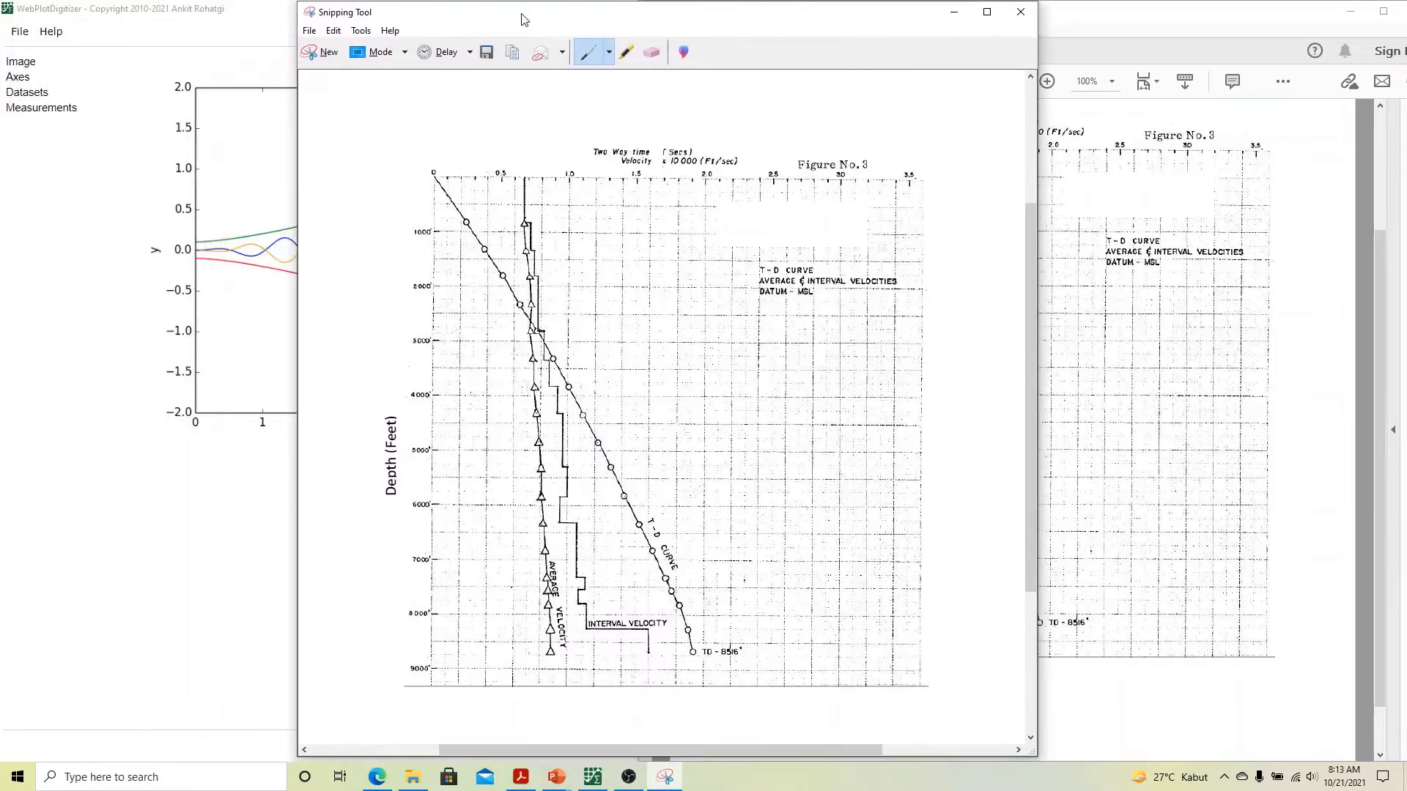
Save the snip as the JPEG file T-D_well_AB-1 in Documents > Course > Geotama > KerjaPraktek > Well, replacing the existing file
left_click(310, 31)
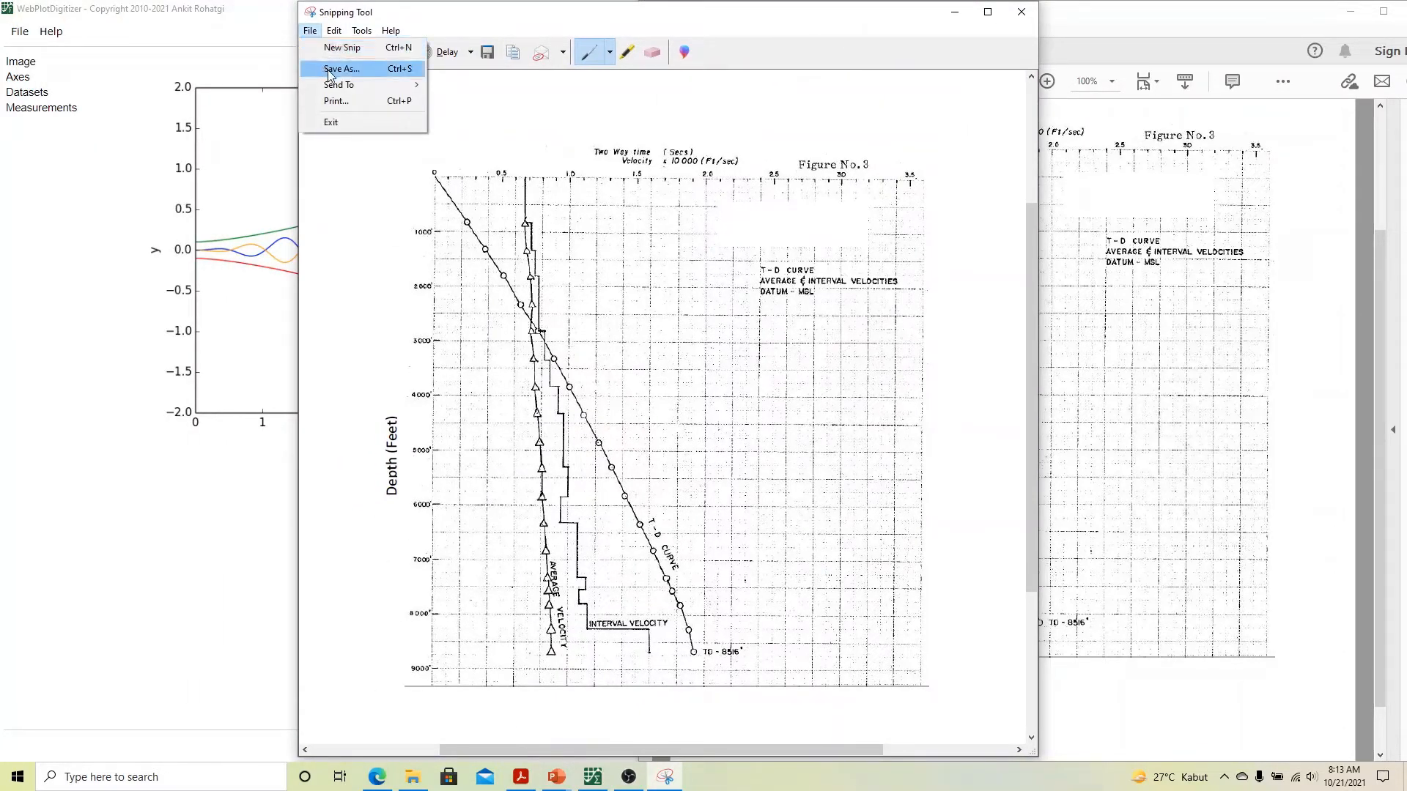
left_click(329, 70)
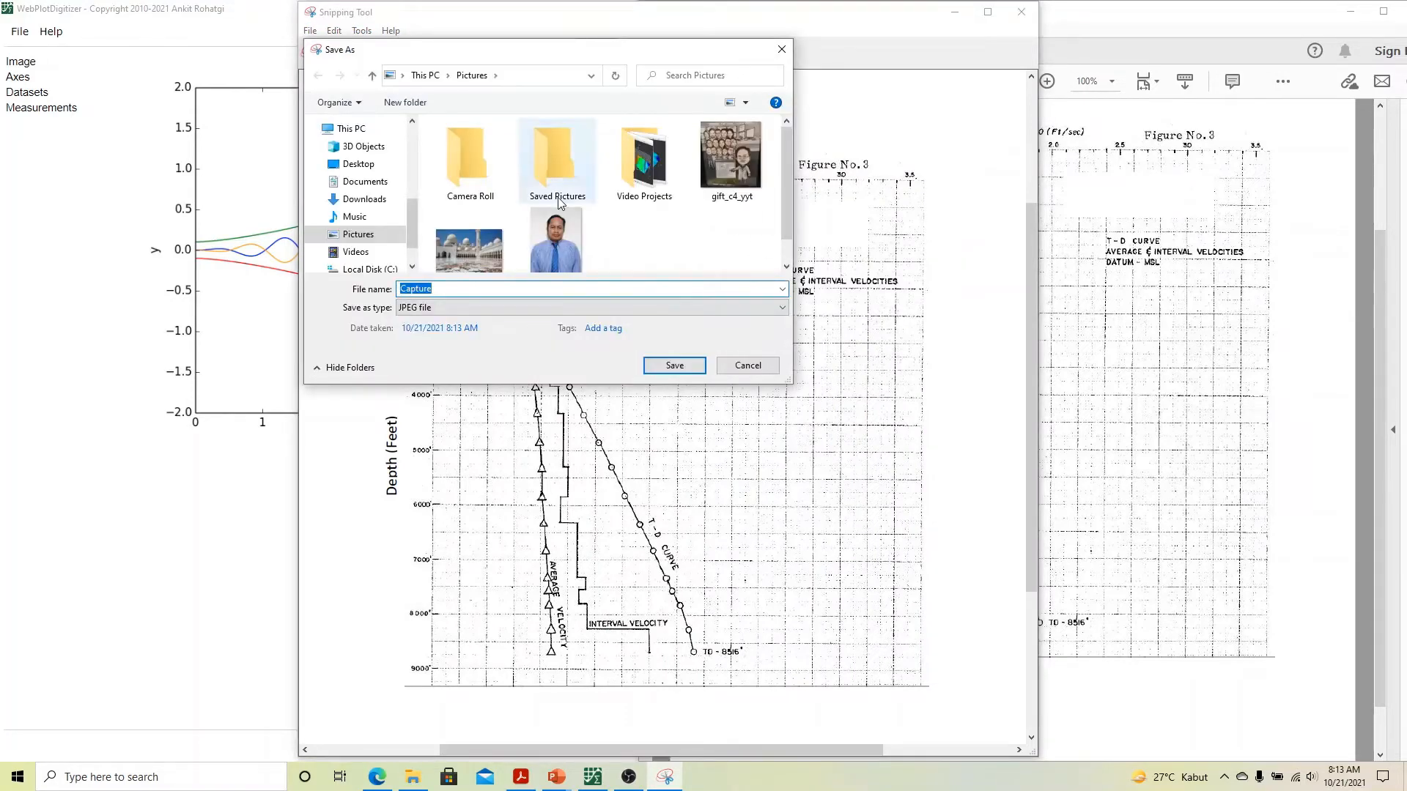
left_click(359, 182)
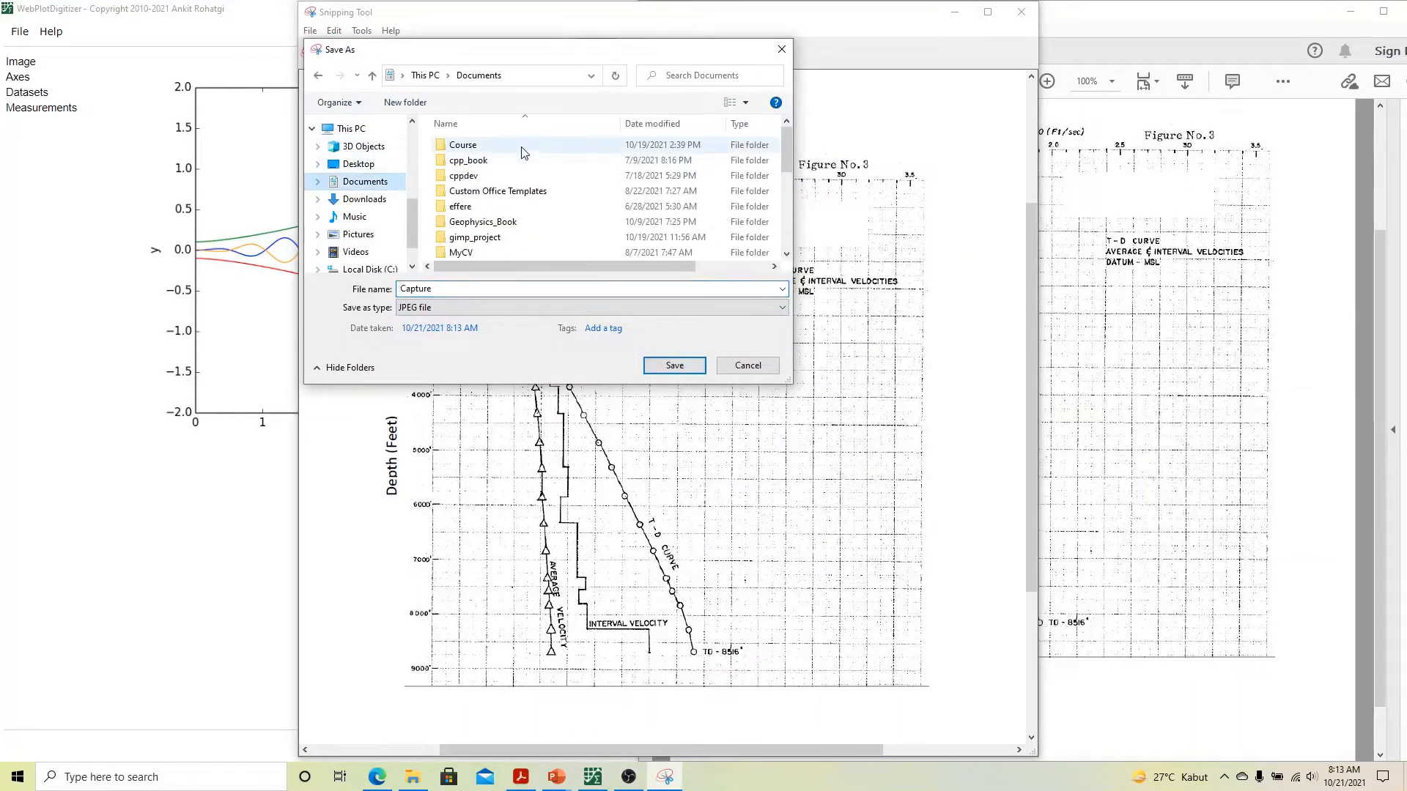
double_click(463, 145)
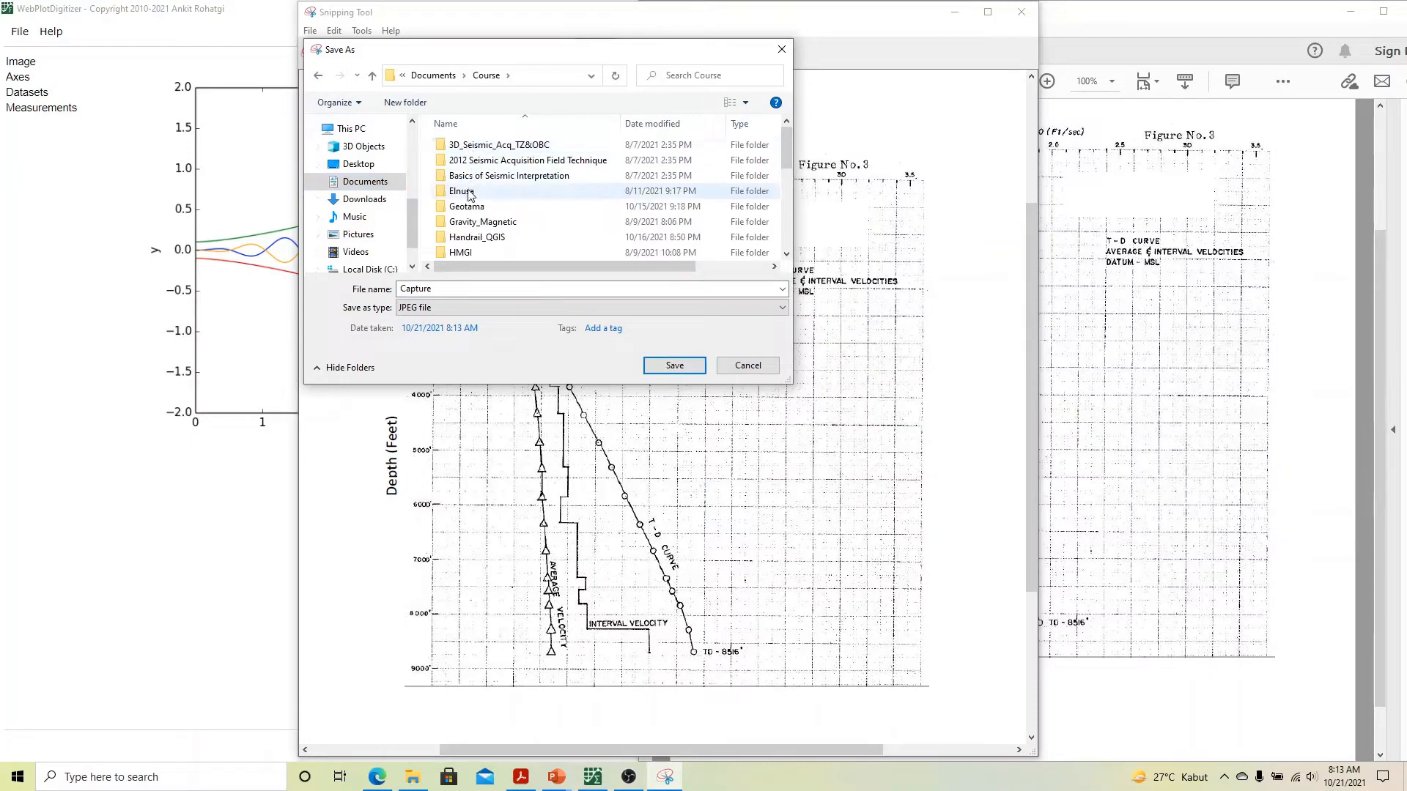
double_click(463, 207)
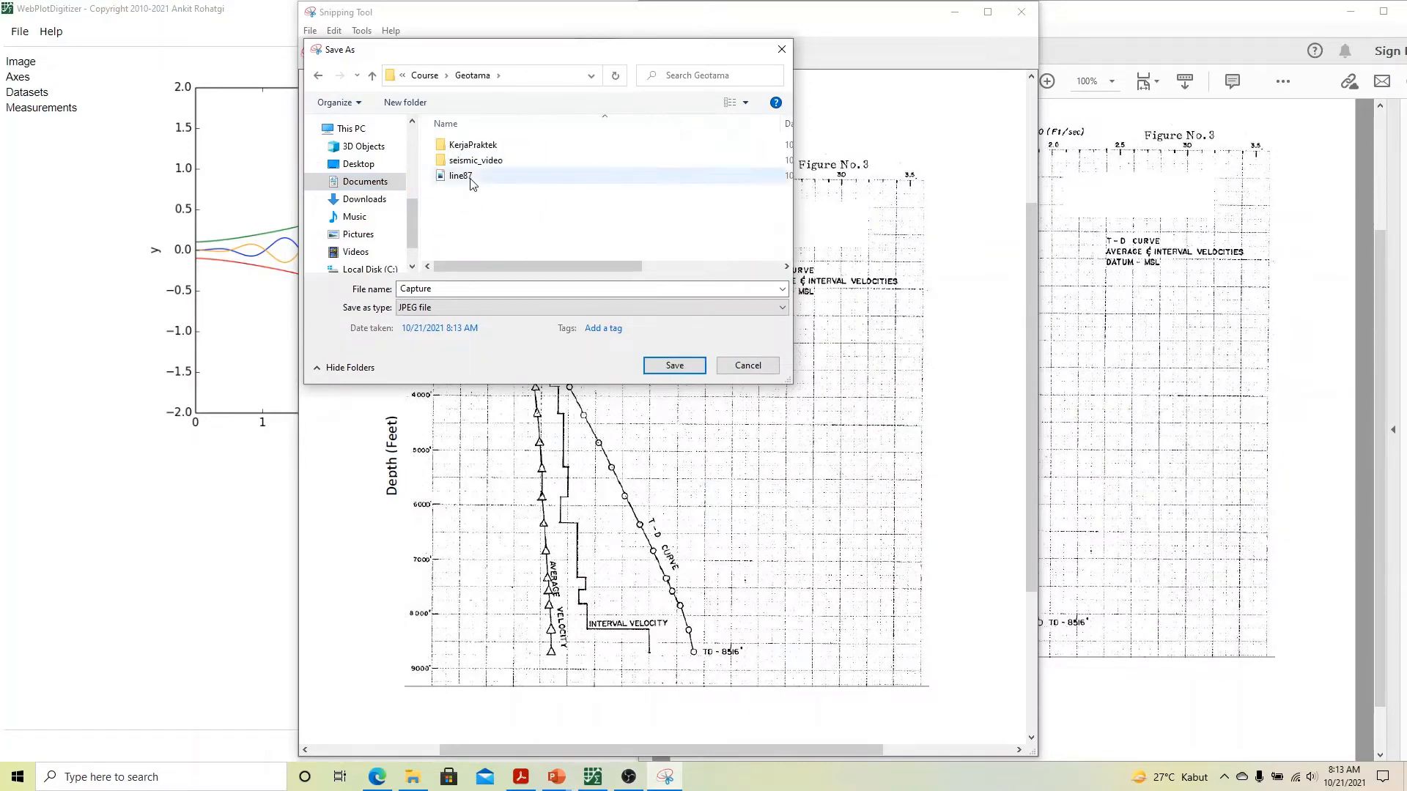
double_click(473, 146)
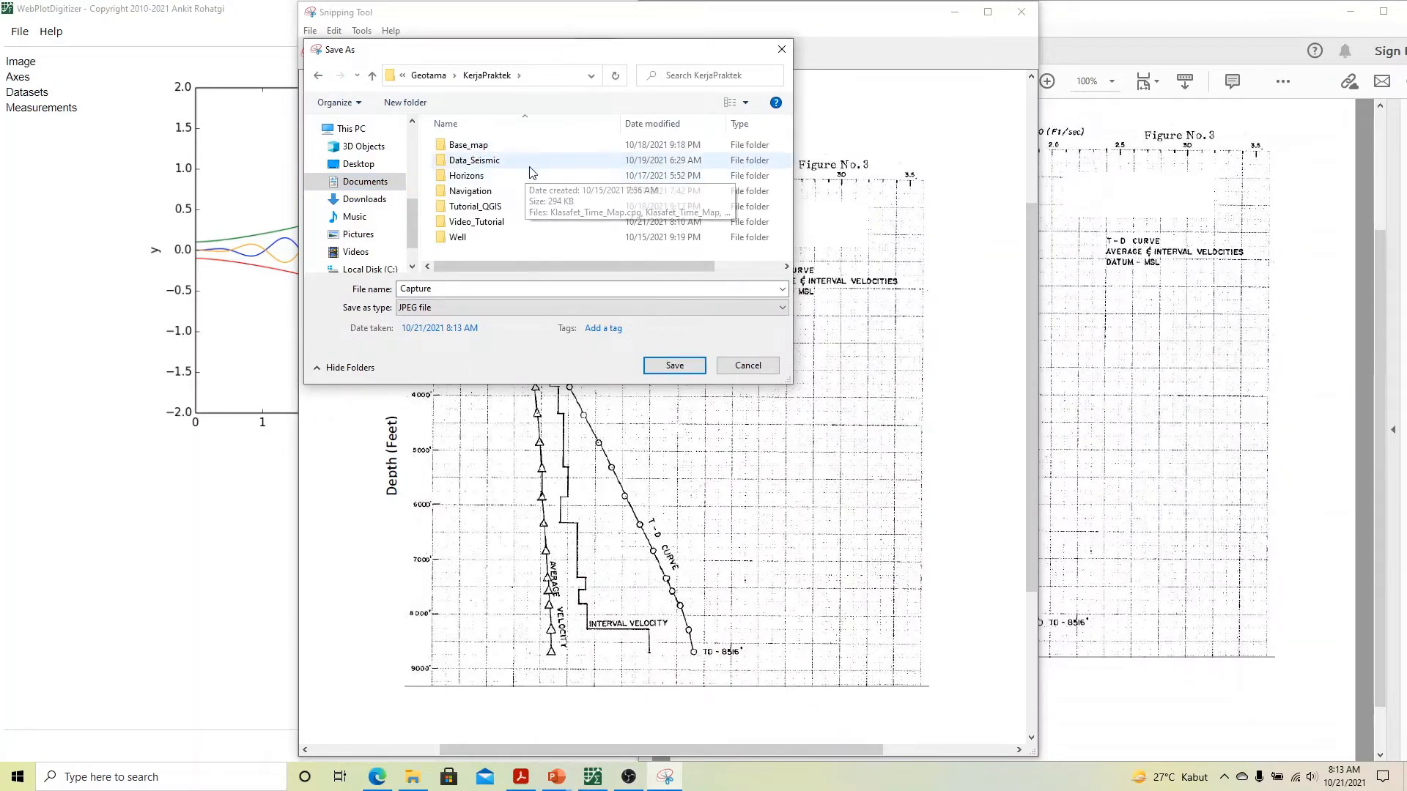
double_click(458, 237)
left_click(437, 290)
left_click(474, 177)
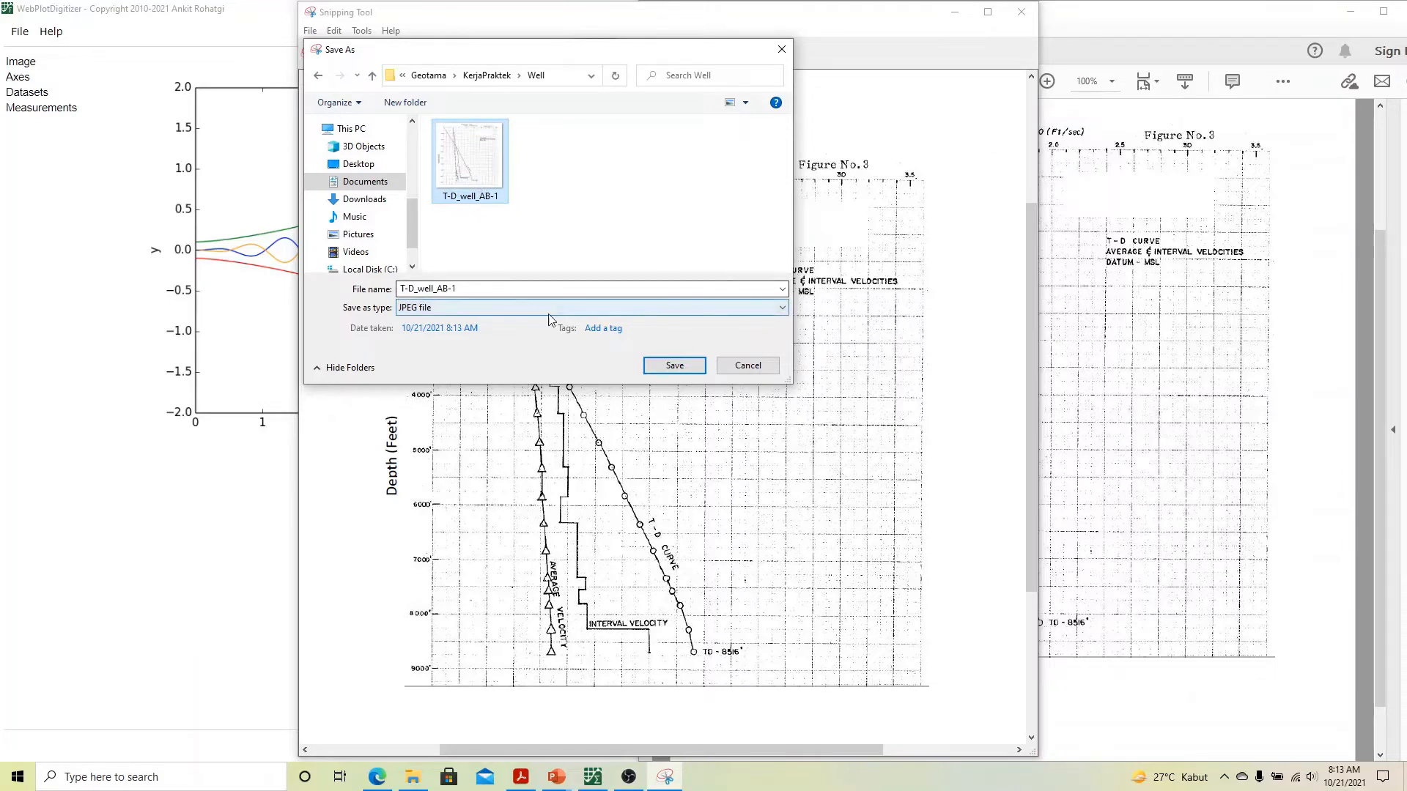
left_click(652, 368)
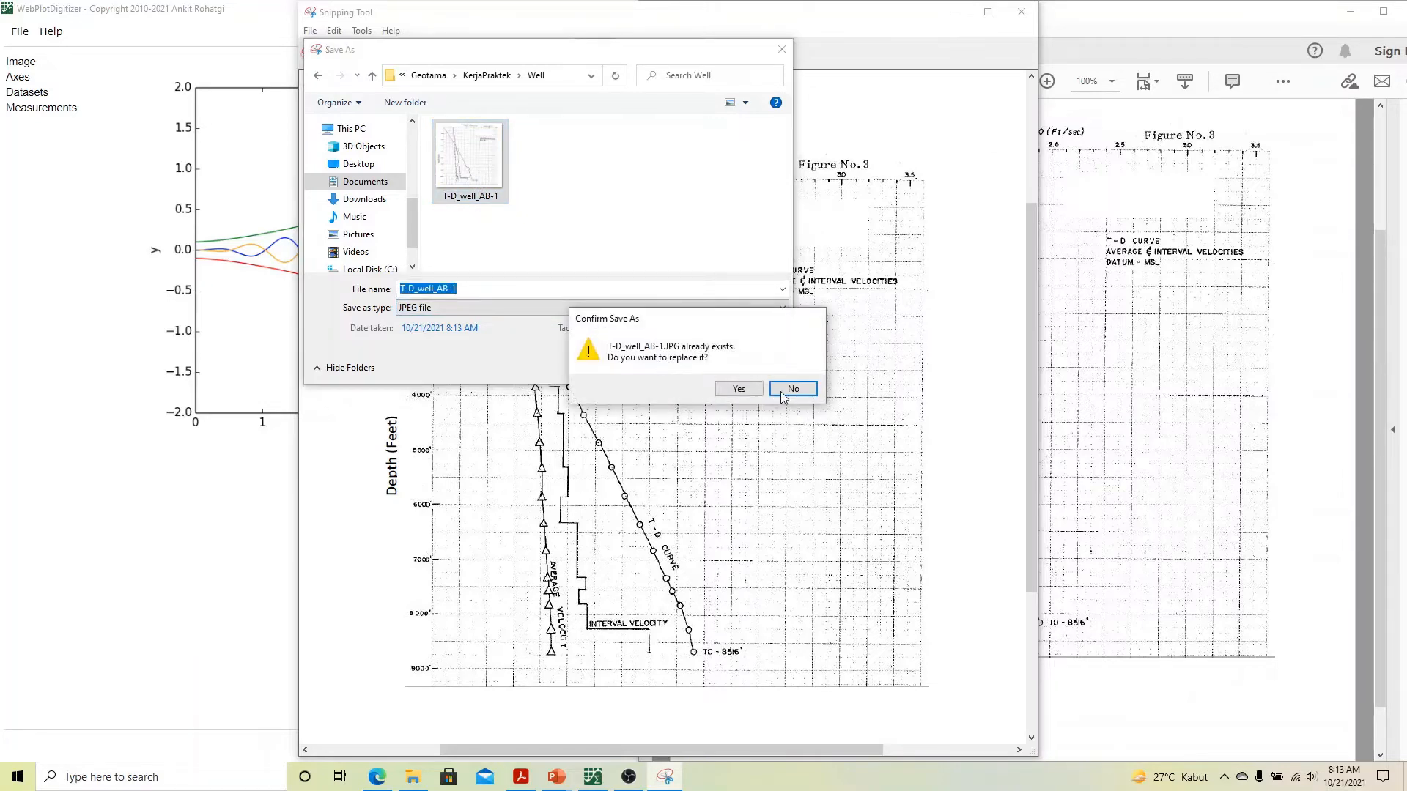
left_click(759, 392)
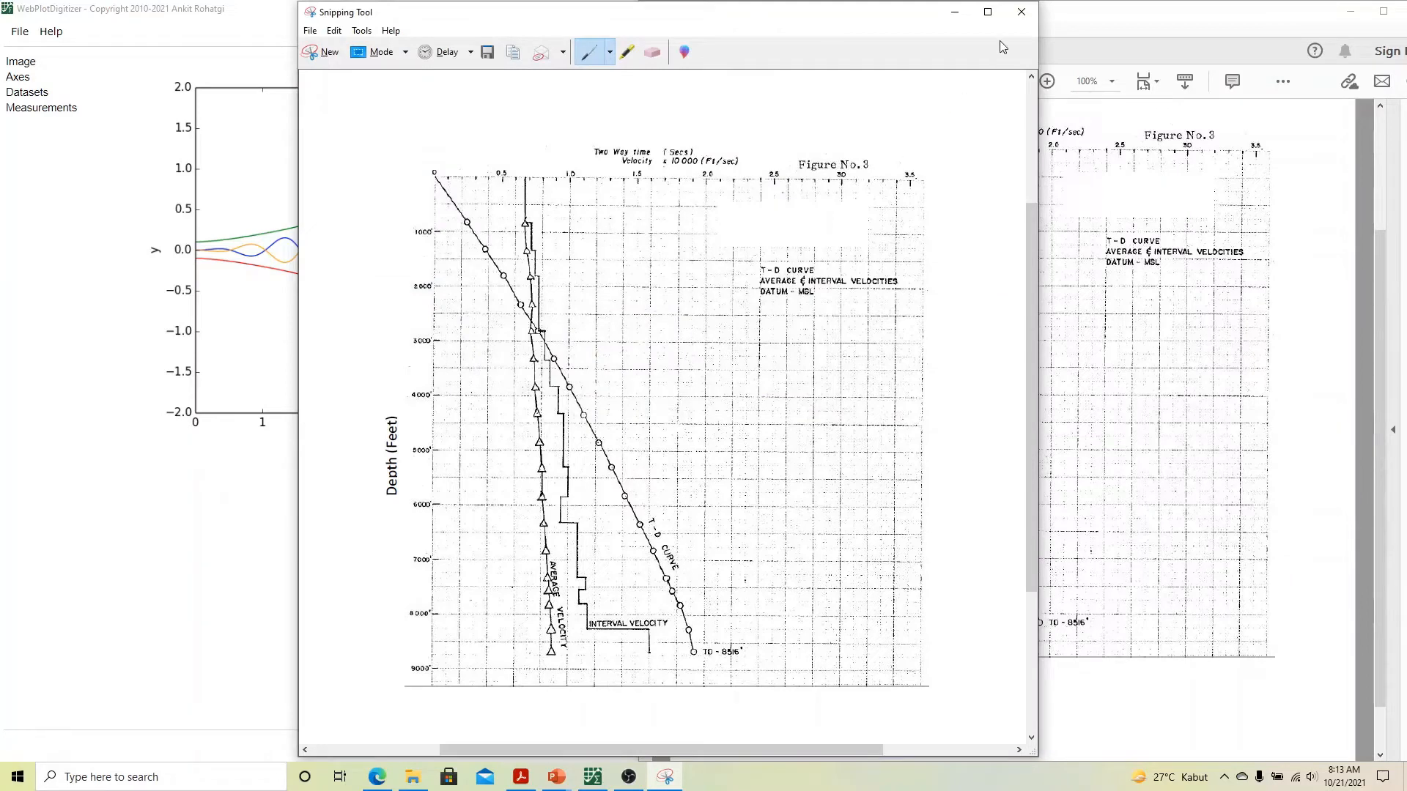
Minimize the snip and PDF windows, switch to WebPlotDigitizer and load the image TD-AB-1 from the Well folder
left_click(954, 12)
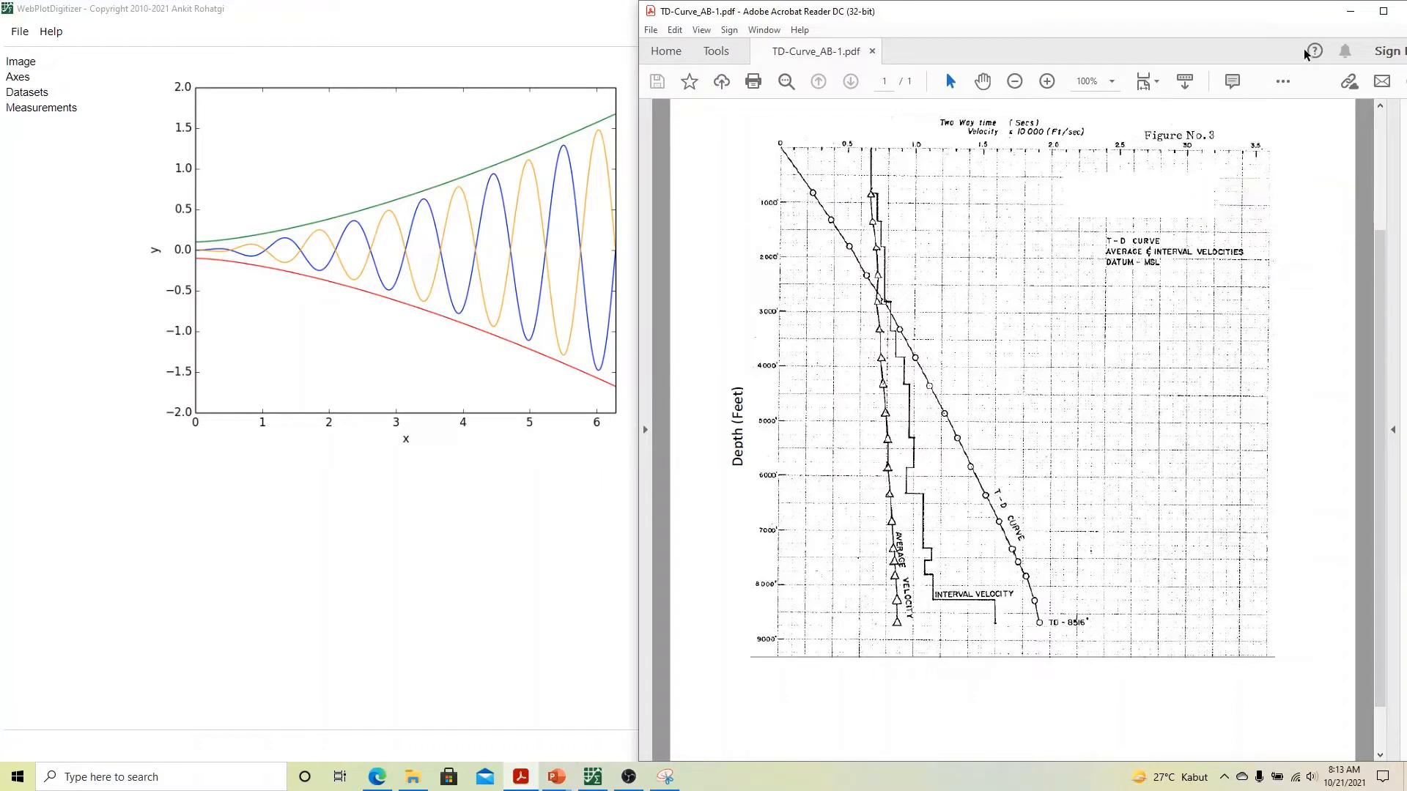
left_click(1350, 11)
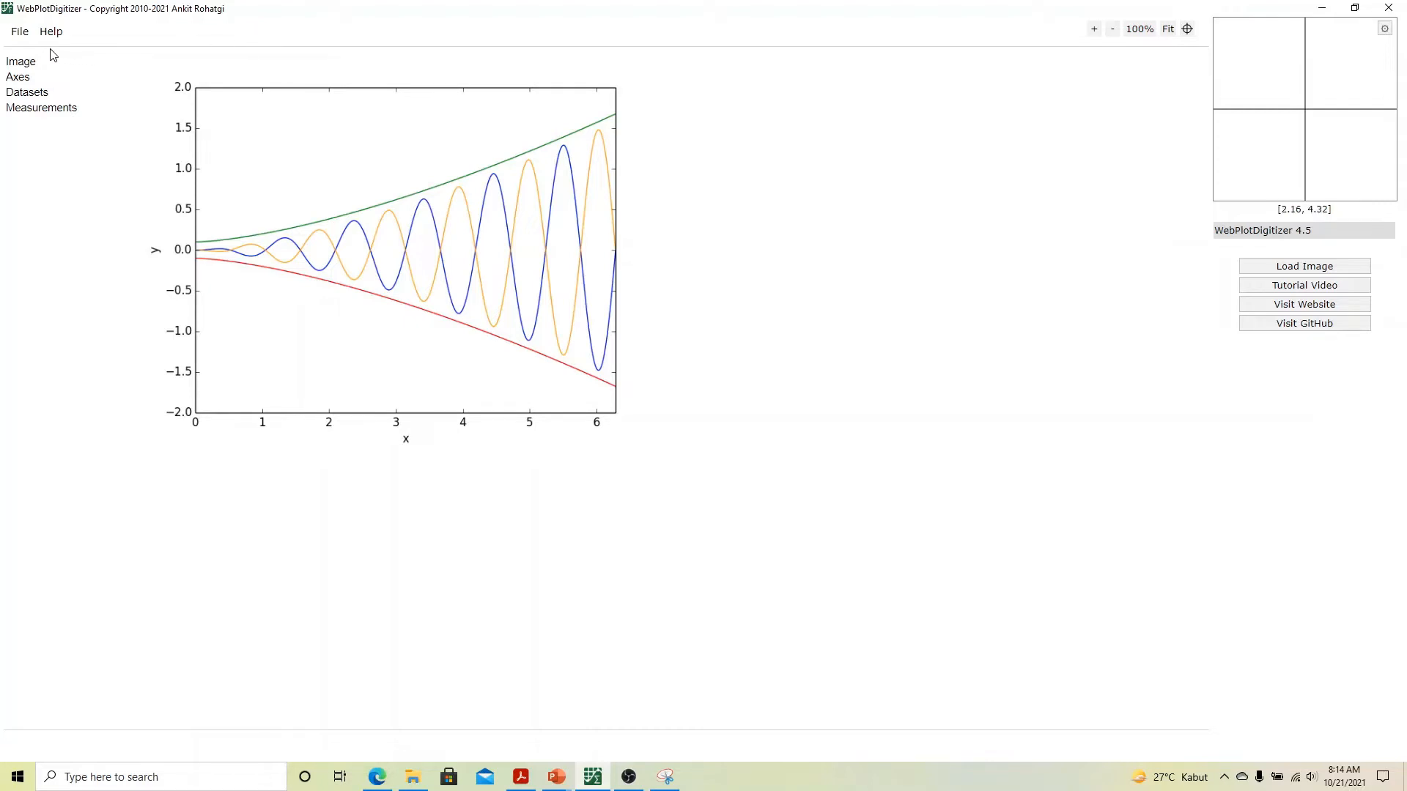
mouse_move(20, 42)
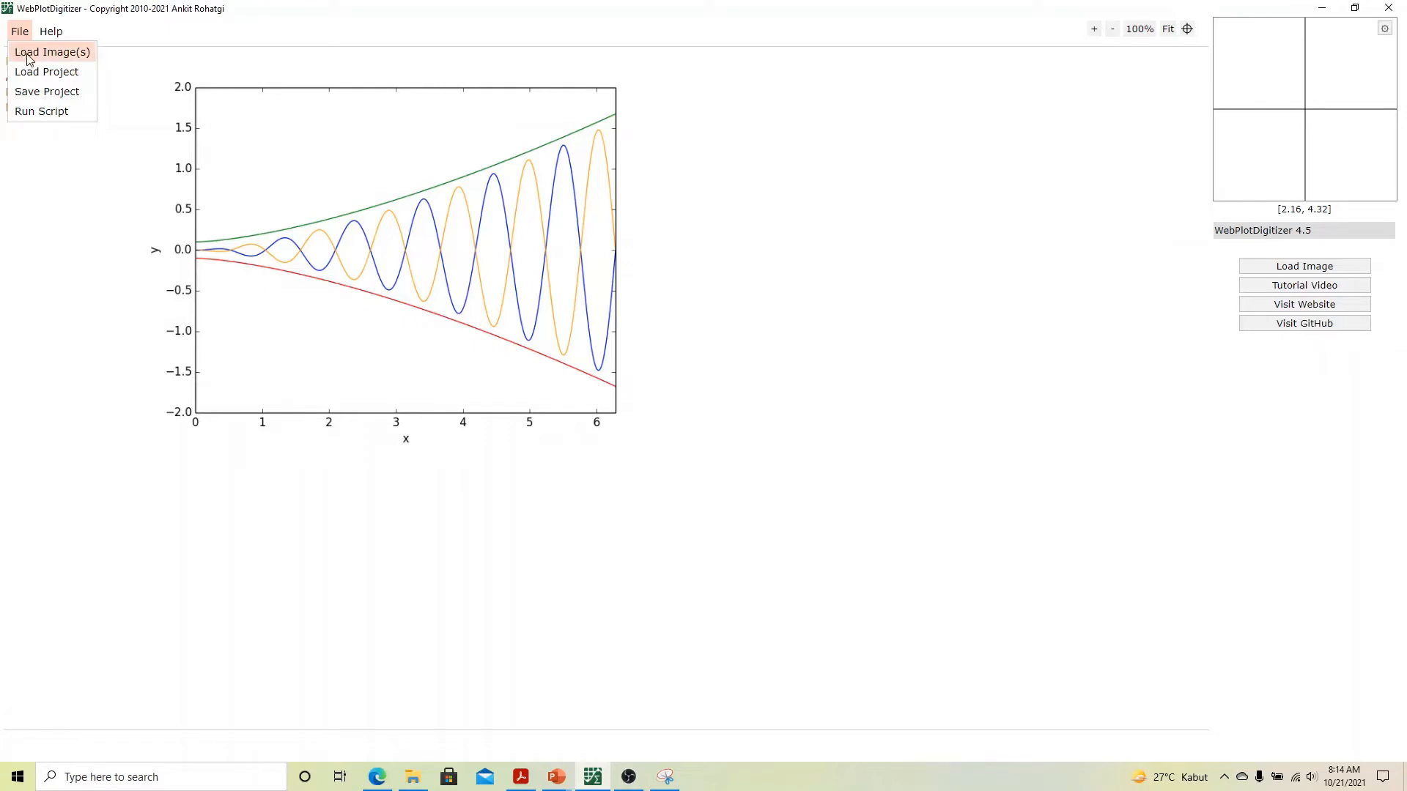
left_click(27, 53)
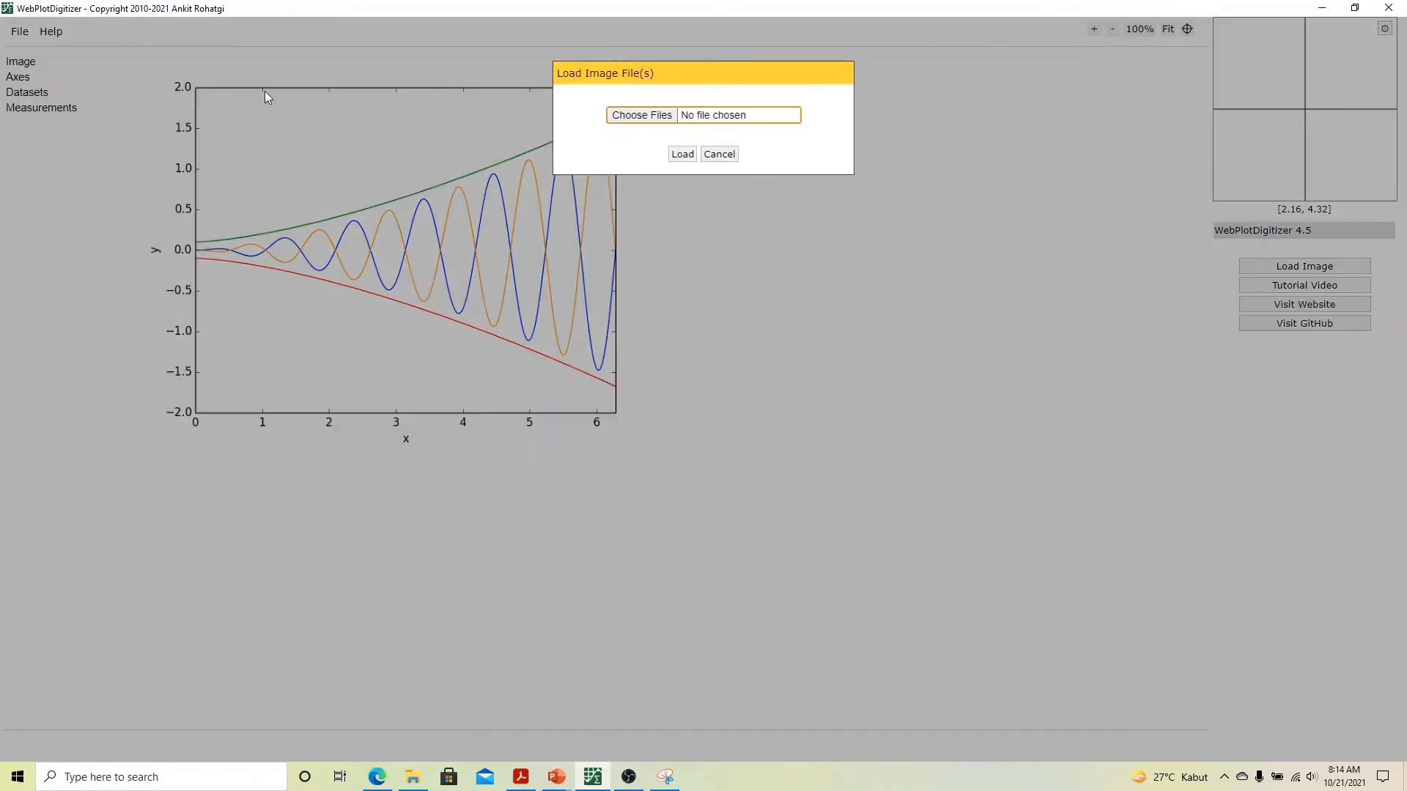
left_click(642, 115)
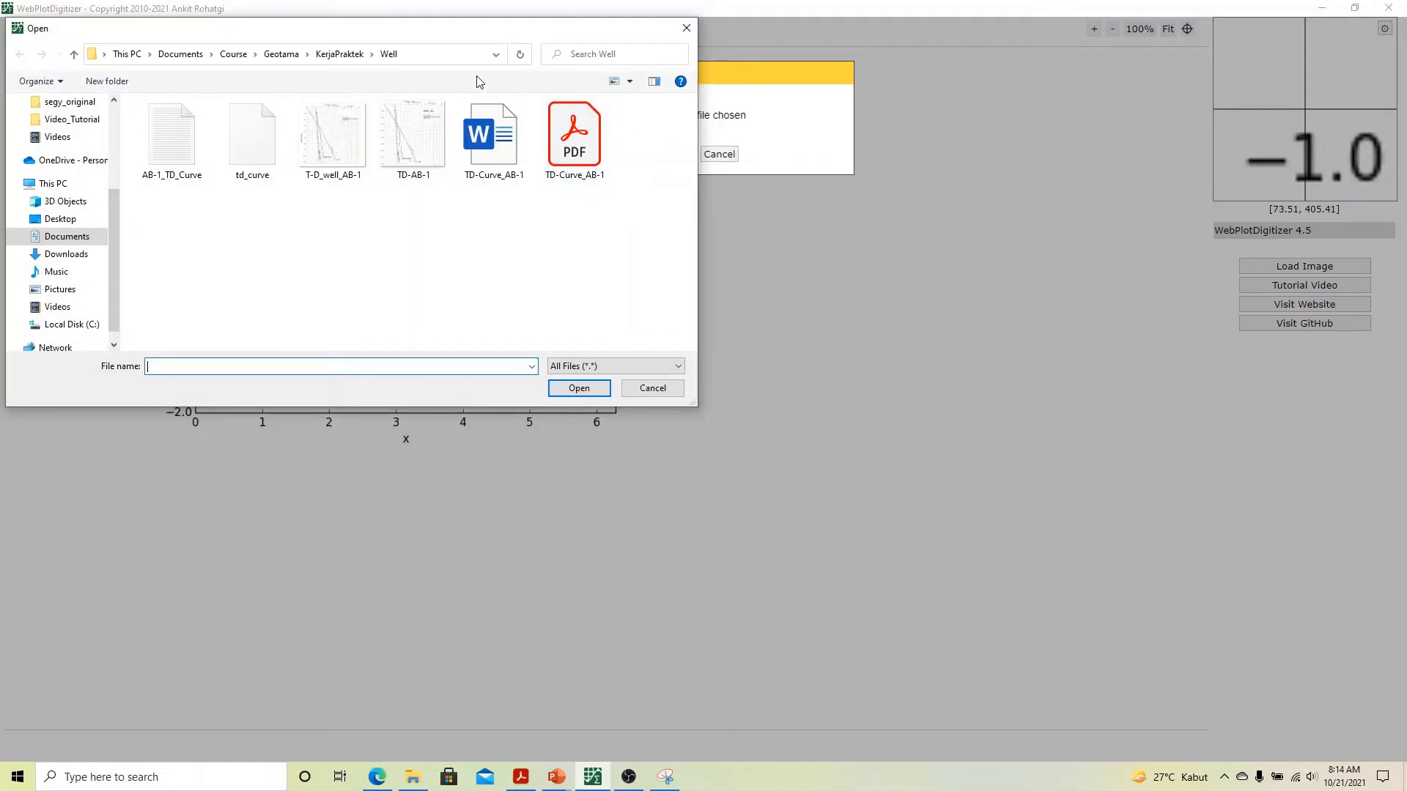
mouse_move(422, 31)
left_mouse_down()
mouse_move(666, 227)
mouse_move(695, 272)
left_mouse_up()
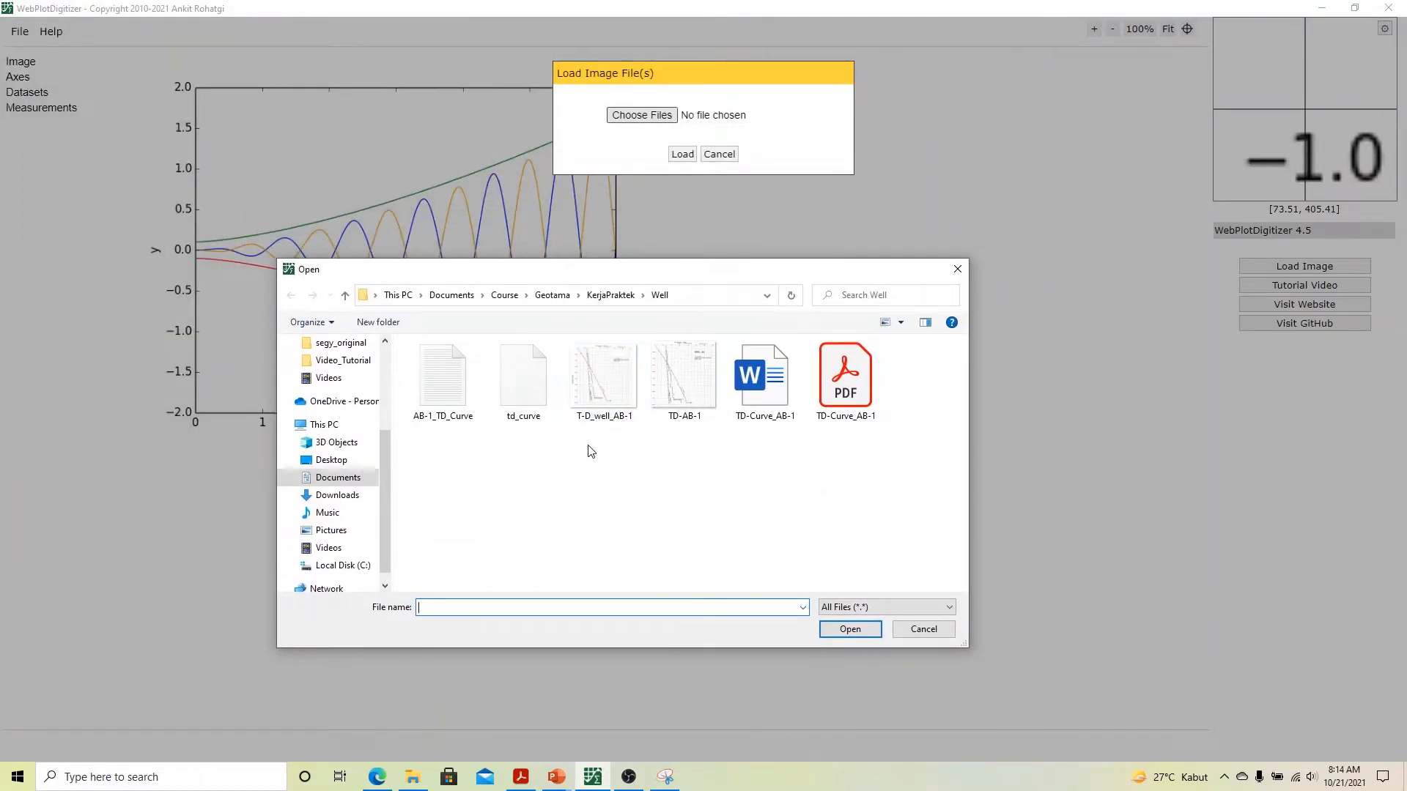
left_click(682, 377)
left_click(829, 629)
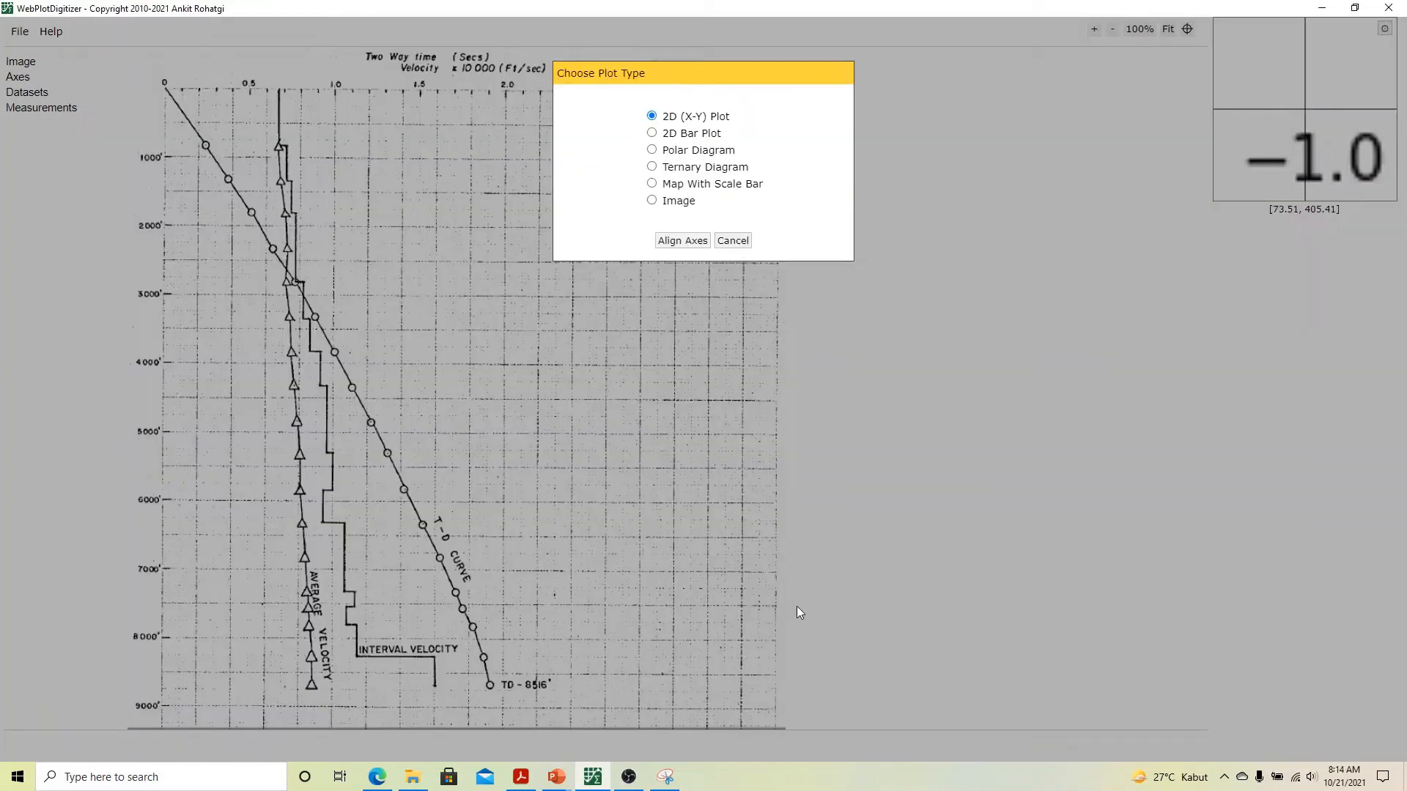
Use 2D (X-Y) Plot as the plot type and start aligning the X-Y axes
left_click_drag(668, 67, 1023, 308)
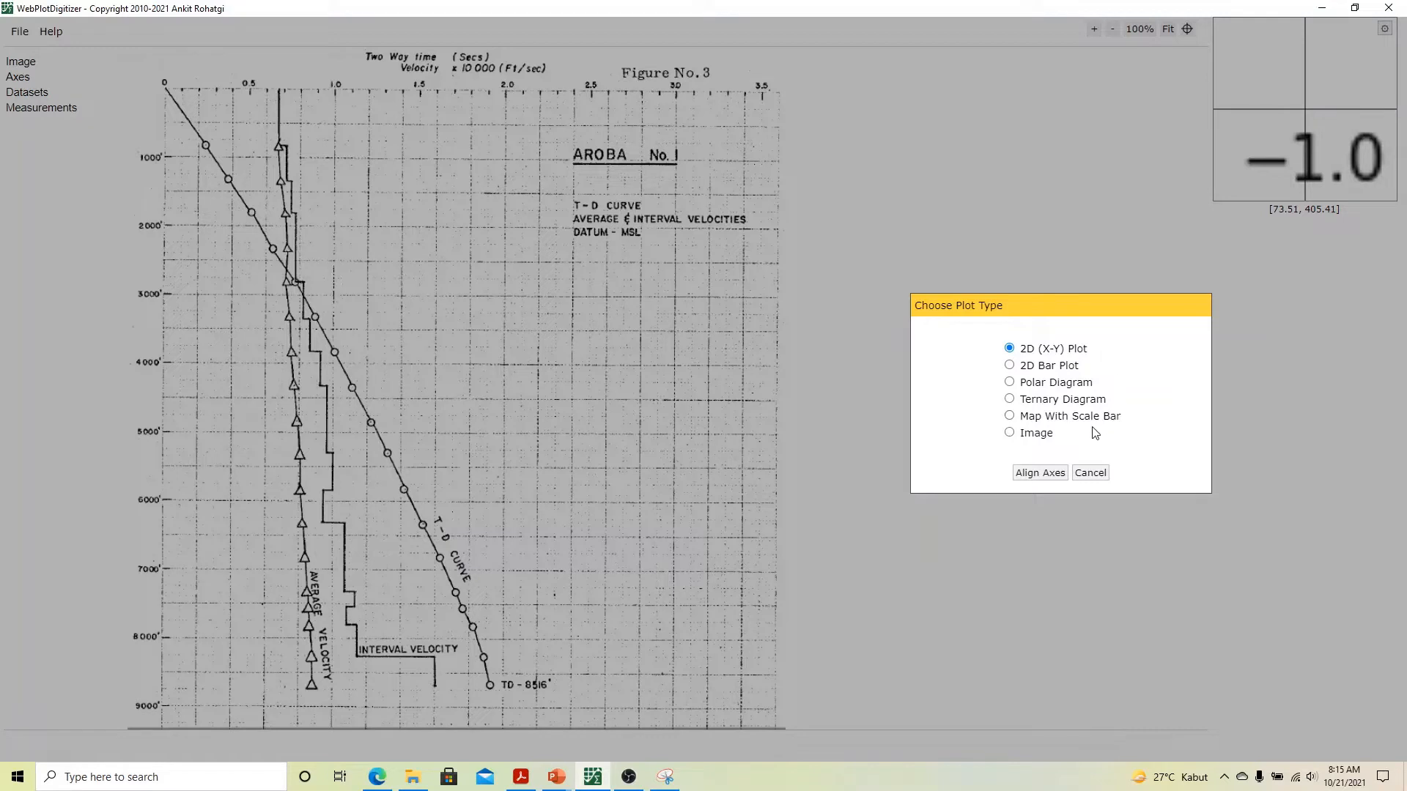
left_click(1038, 473)
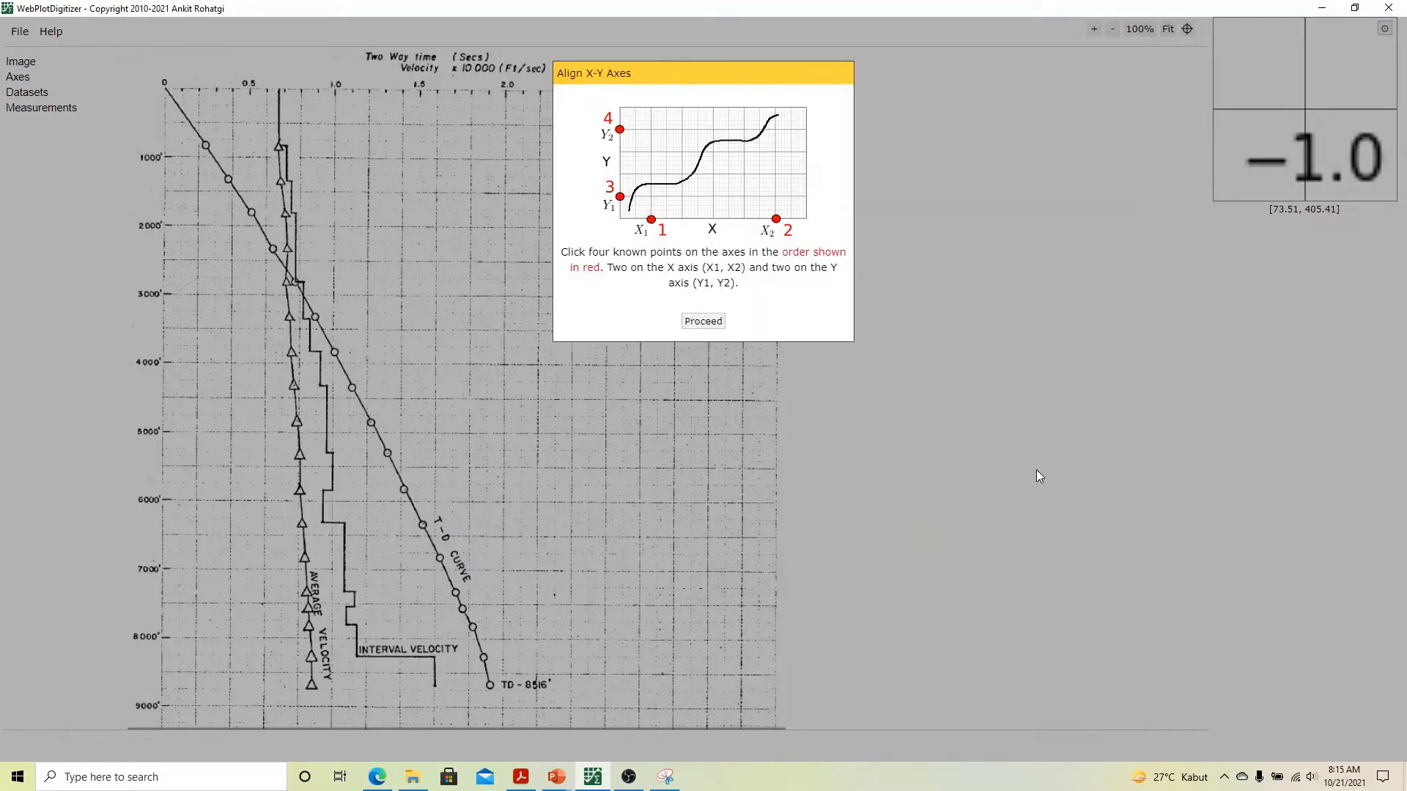
left_click_drag(694, 75, 865, 256)
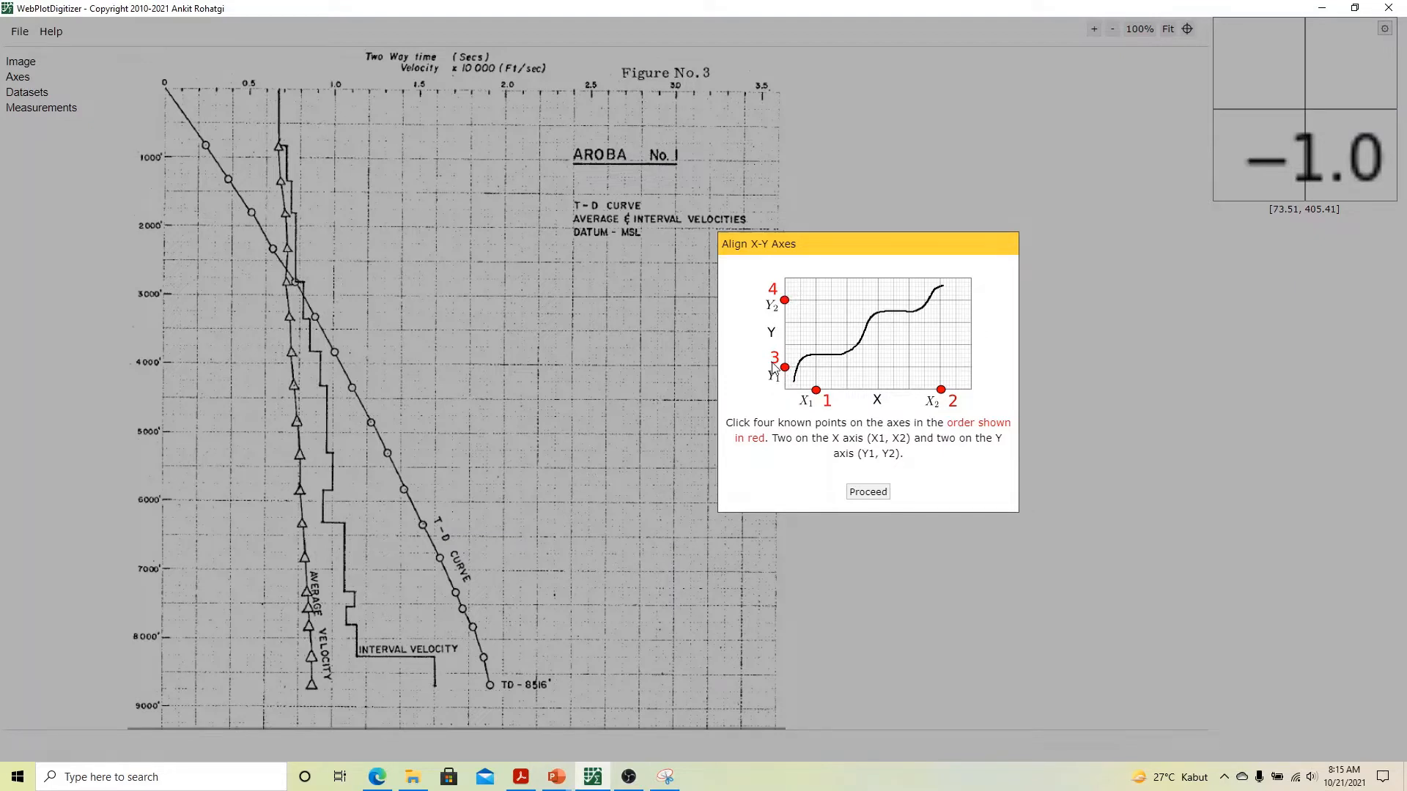
left_click(868, 491)
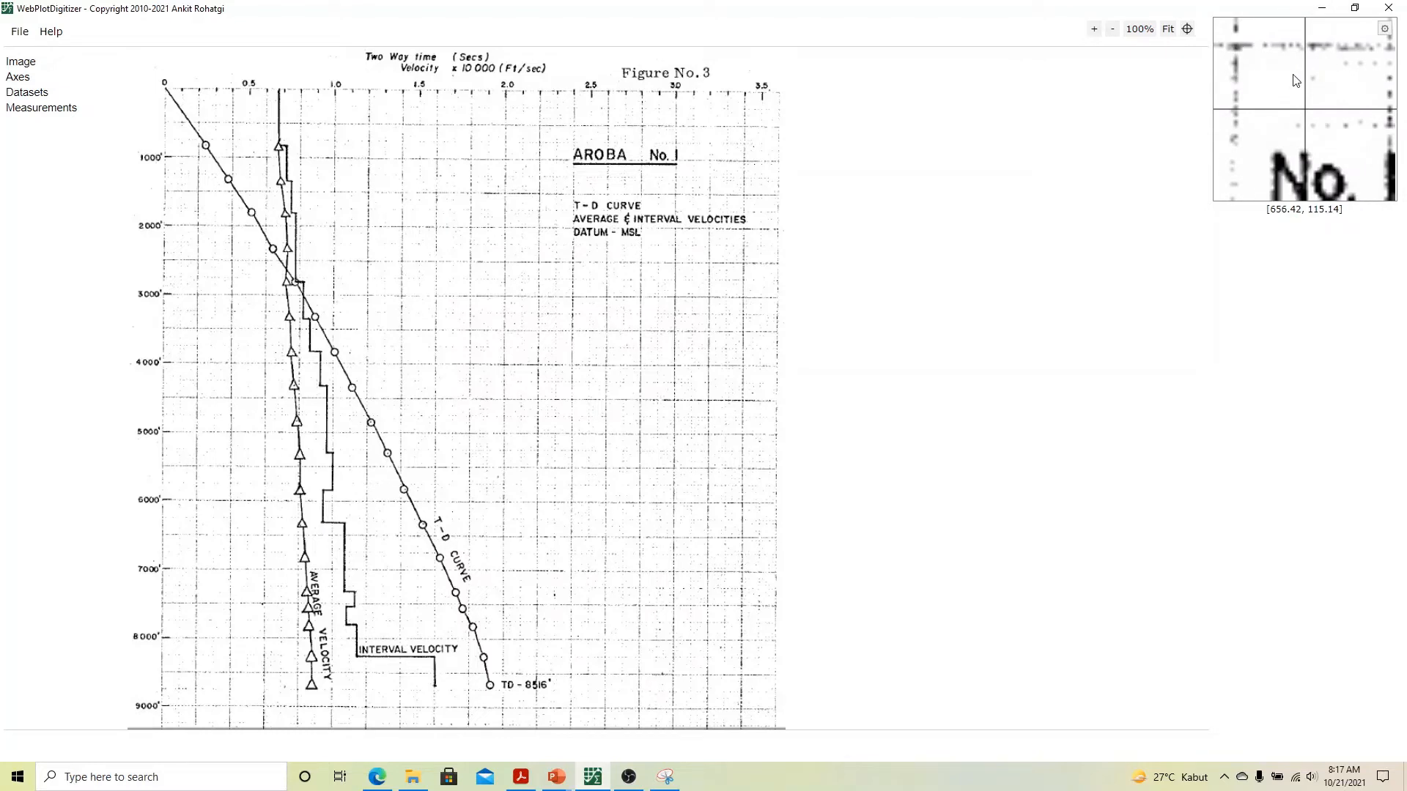
Mark X1 at the chart origin, X2 at the 3.0 tick, Y1 at the origin and Y2 at the 9000' tick, and complete the point selection
left_click(164, 88)
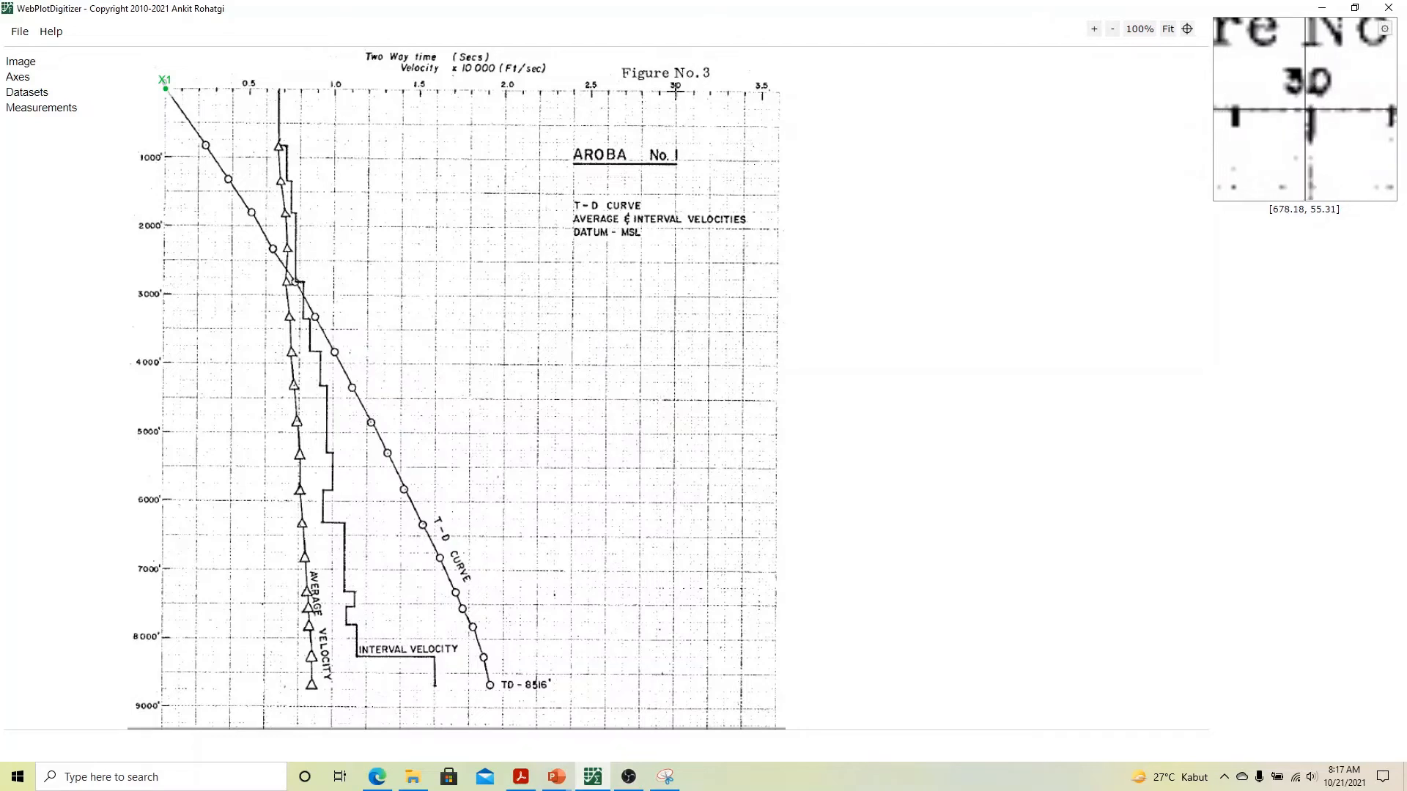
left_click(676, 90)
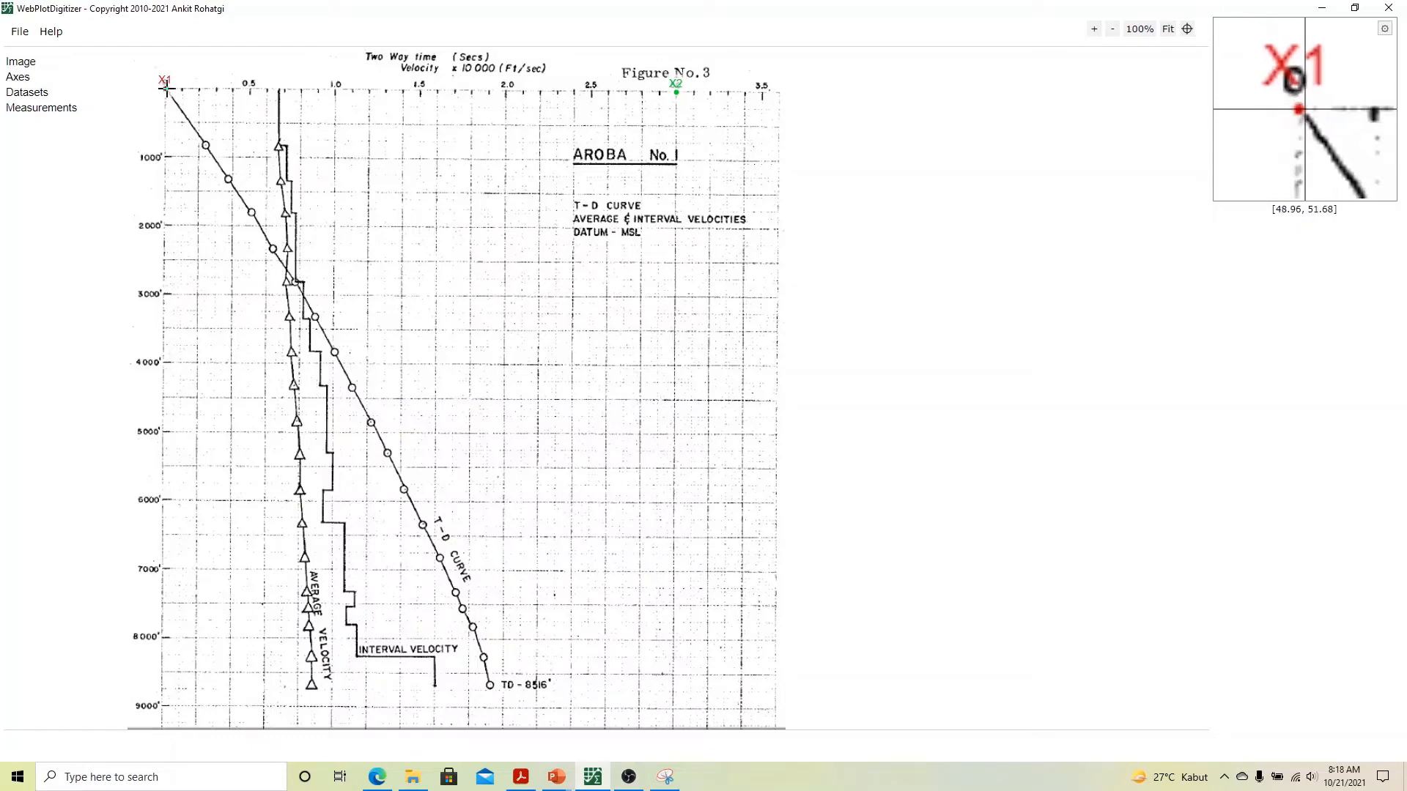
left_click(167, 89)
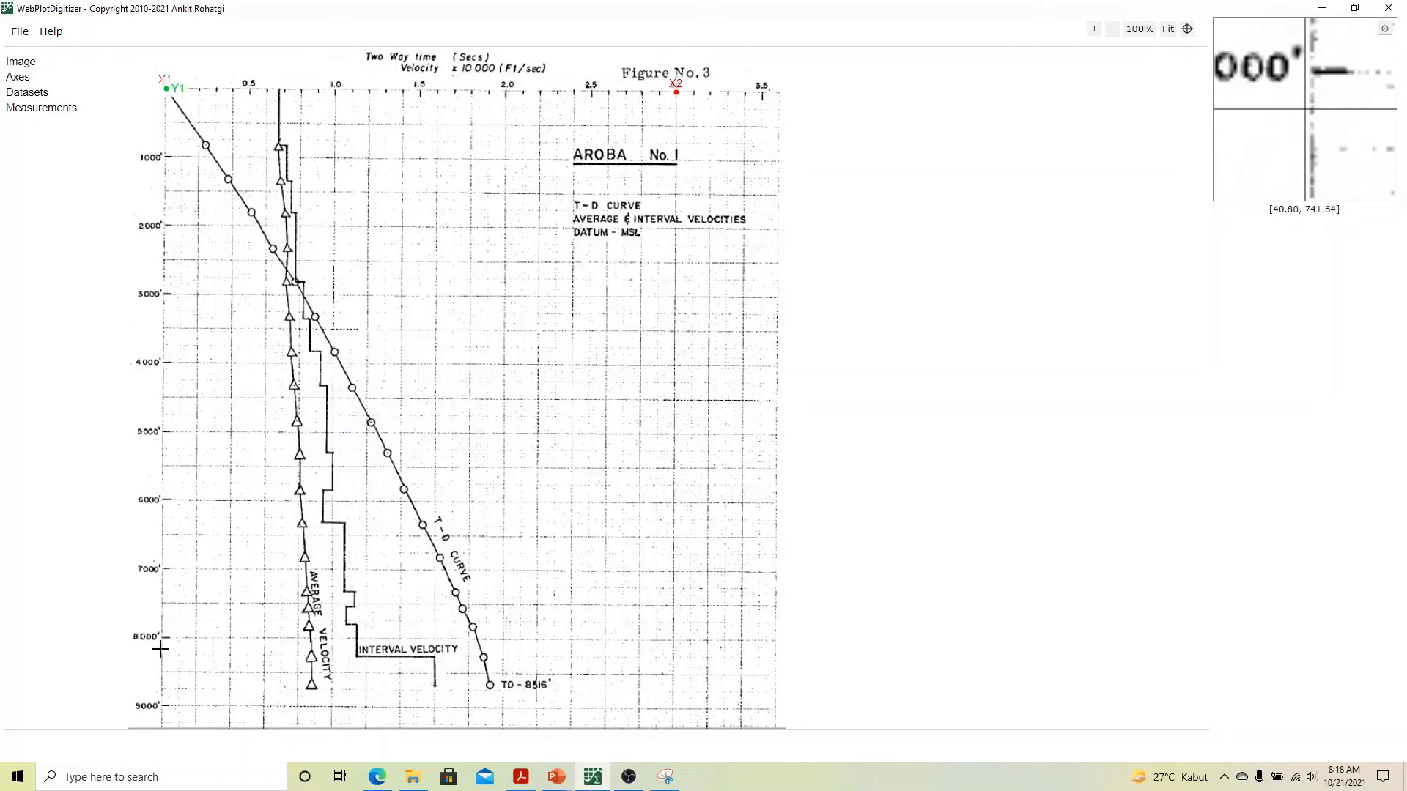
left_click(161, 707)
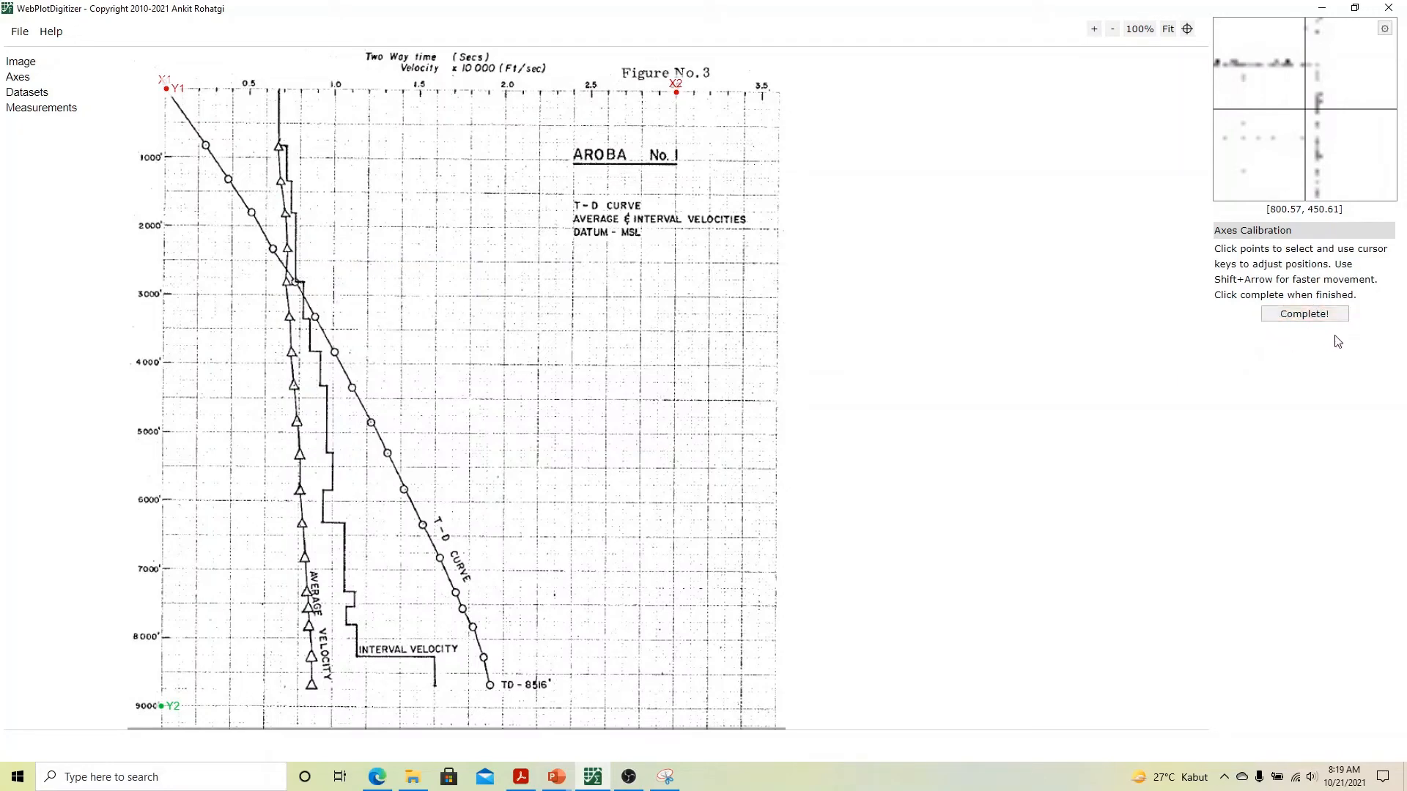
left_click(1317, 315)
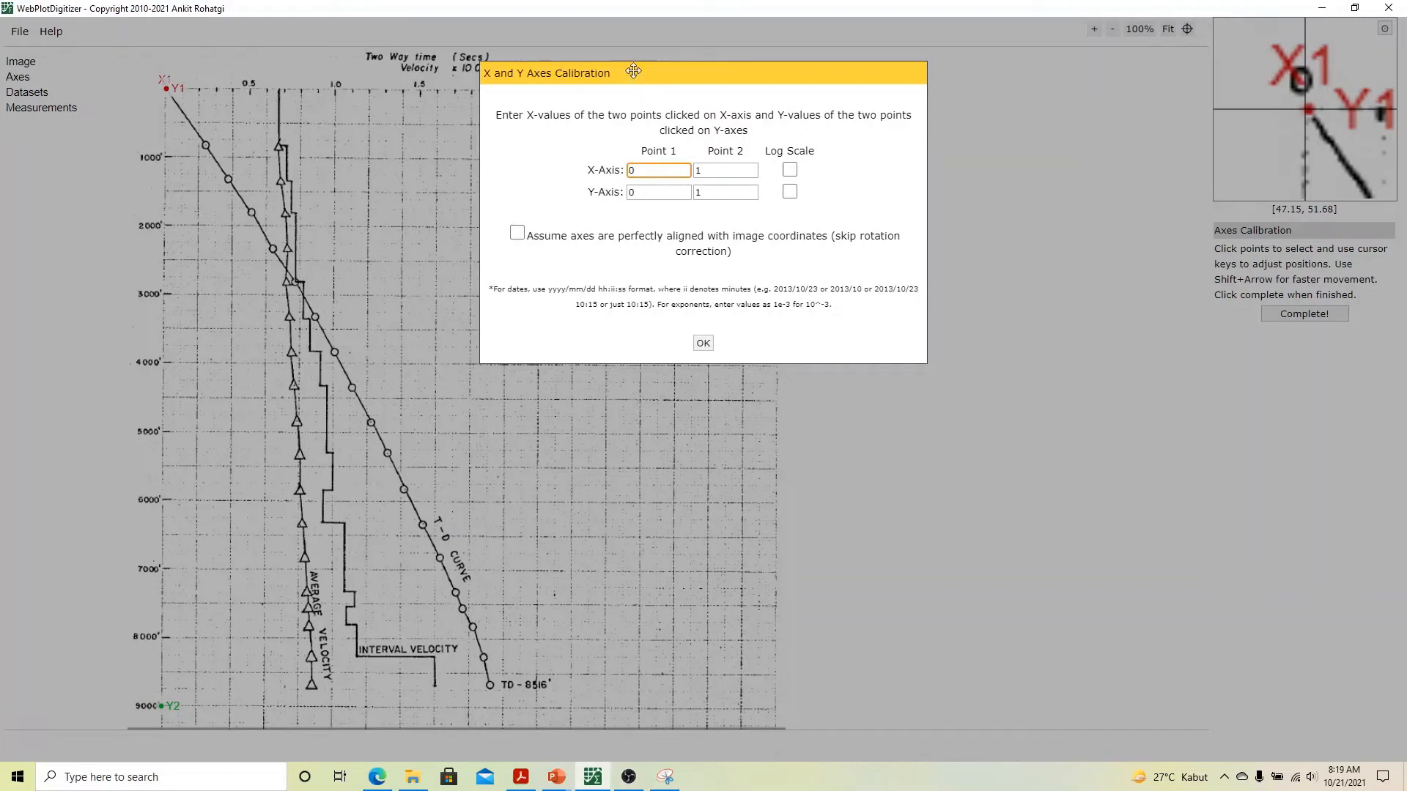
Calibrate the X axis from 0 to 3 and the Y axis from 0 to 9000, both on a linear scale
left_click_drag(636, 76, 667, 234)
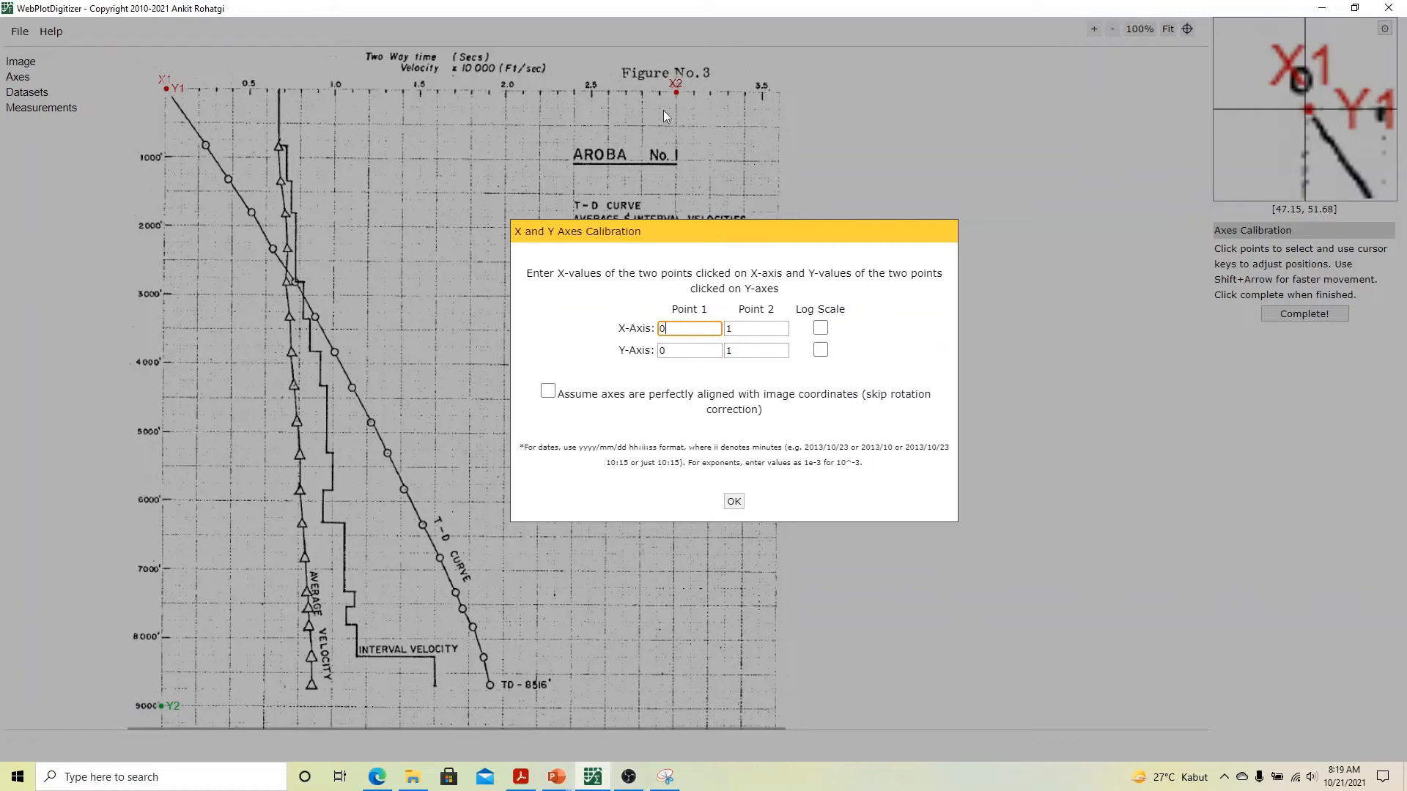
left_click(744, 329)
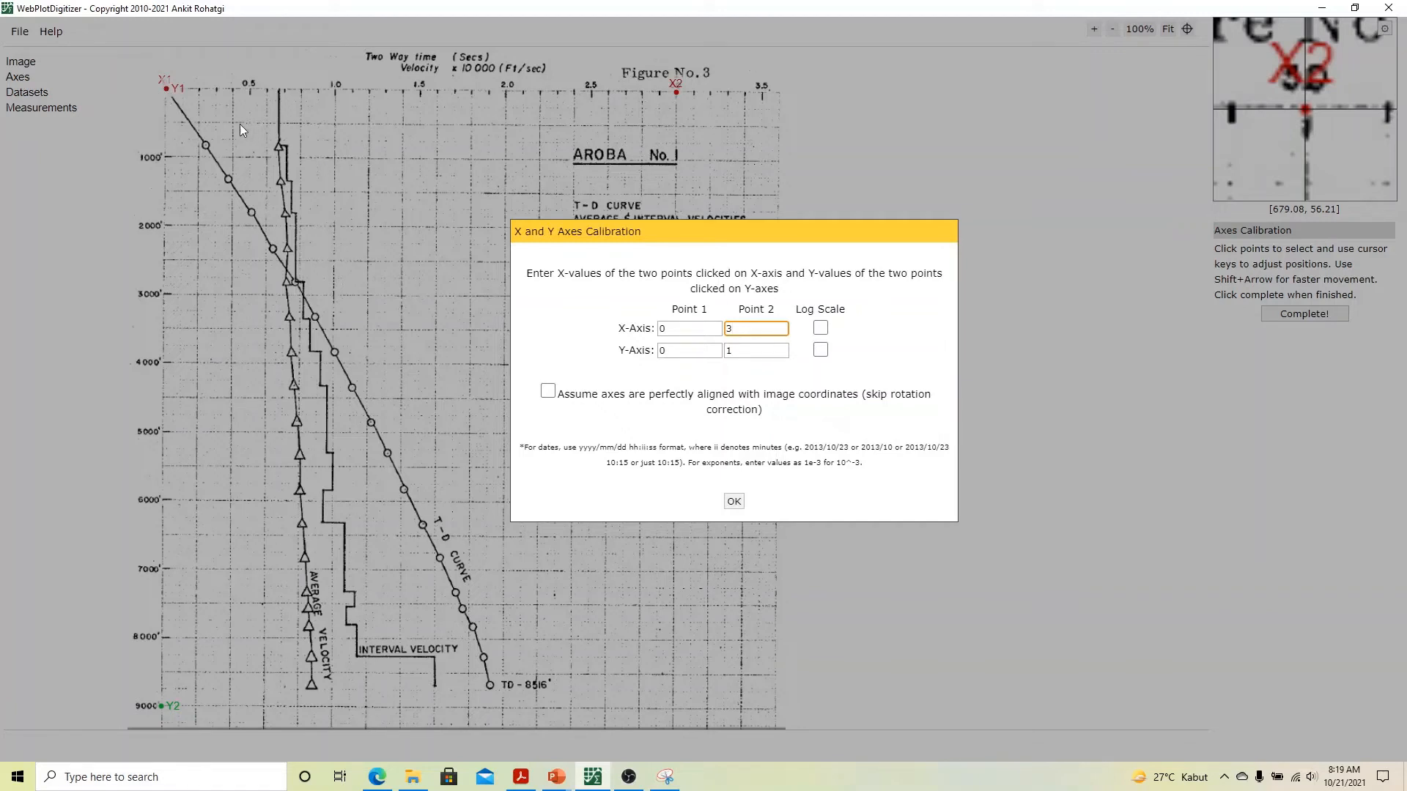
left_click(675, 350)
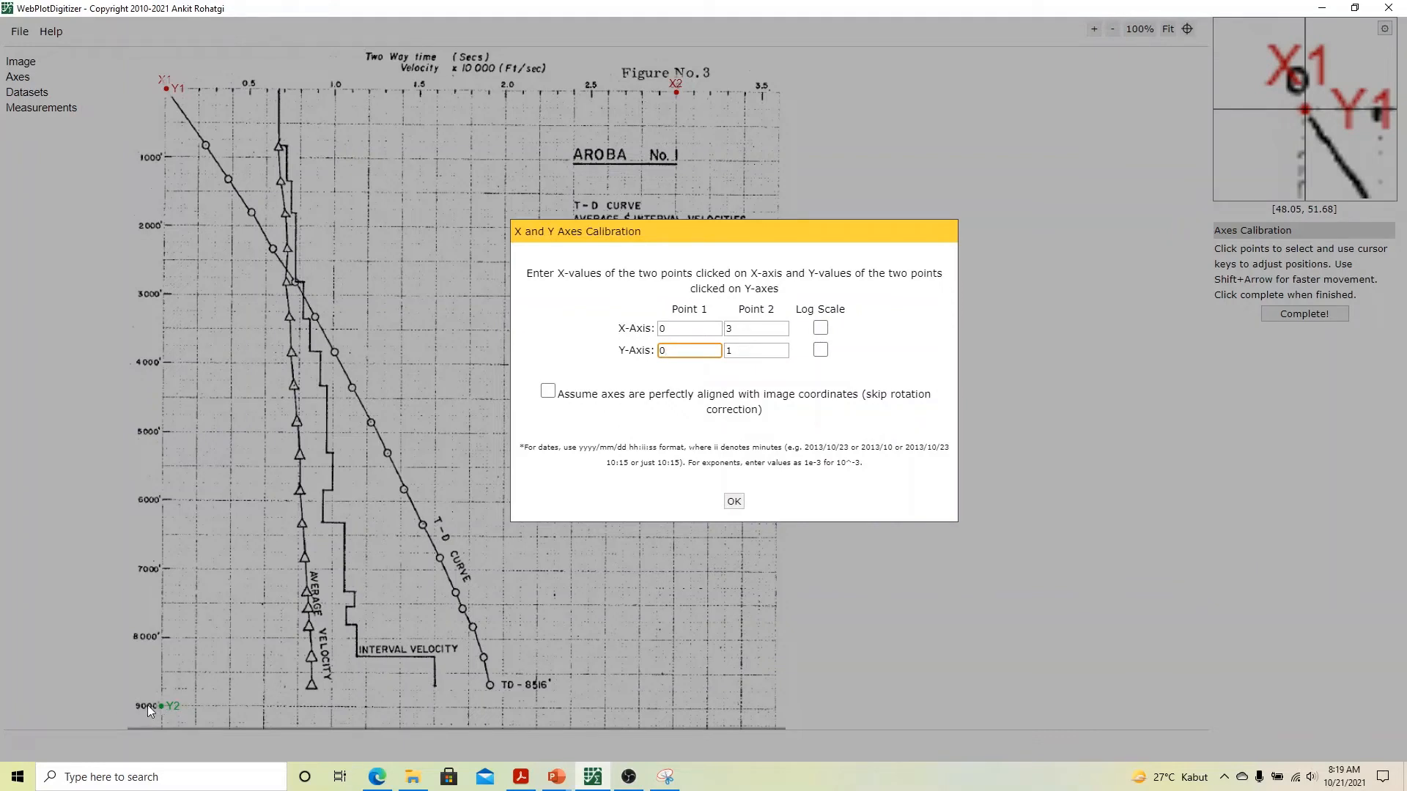
double_click(728, 350)
type("9000")
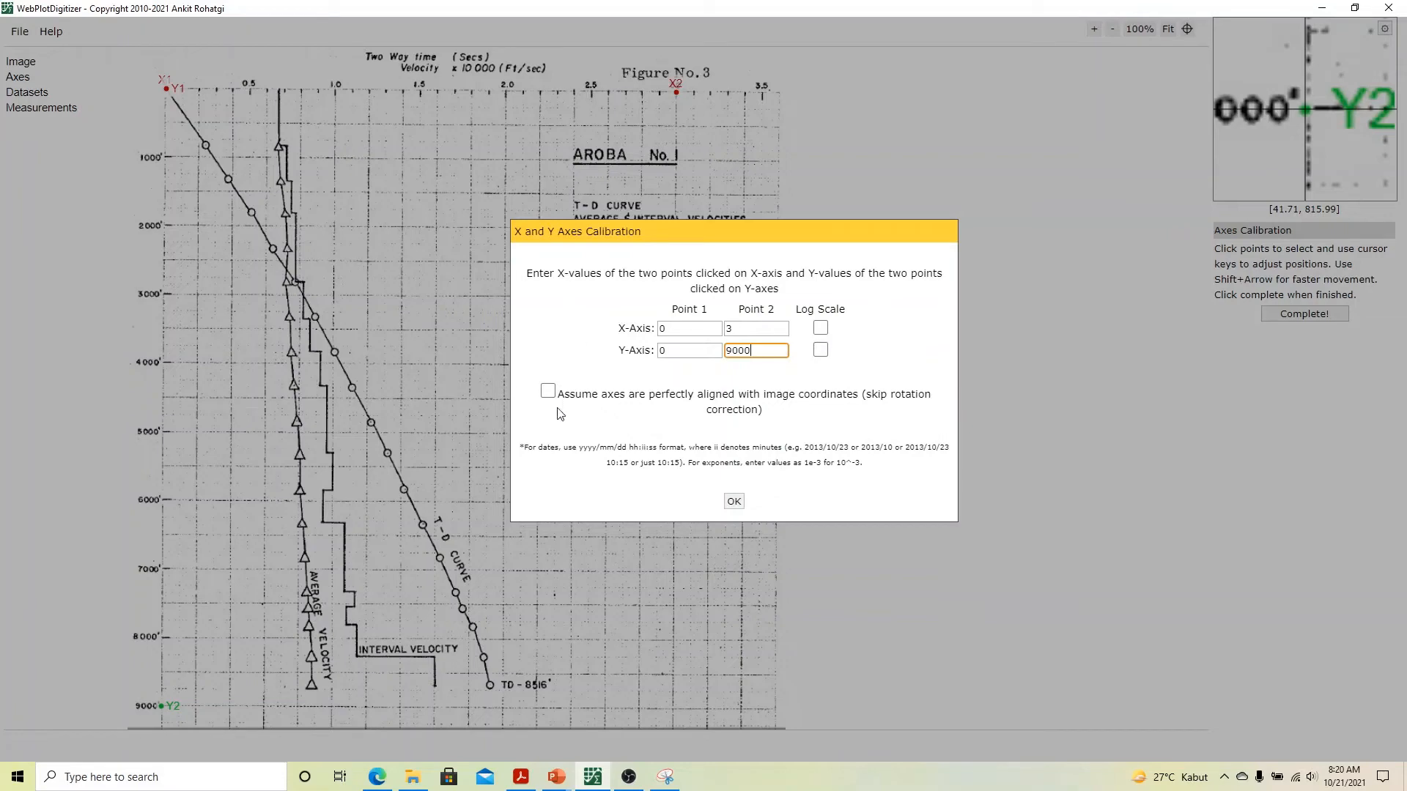
left_click(734, 501)
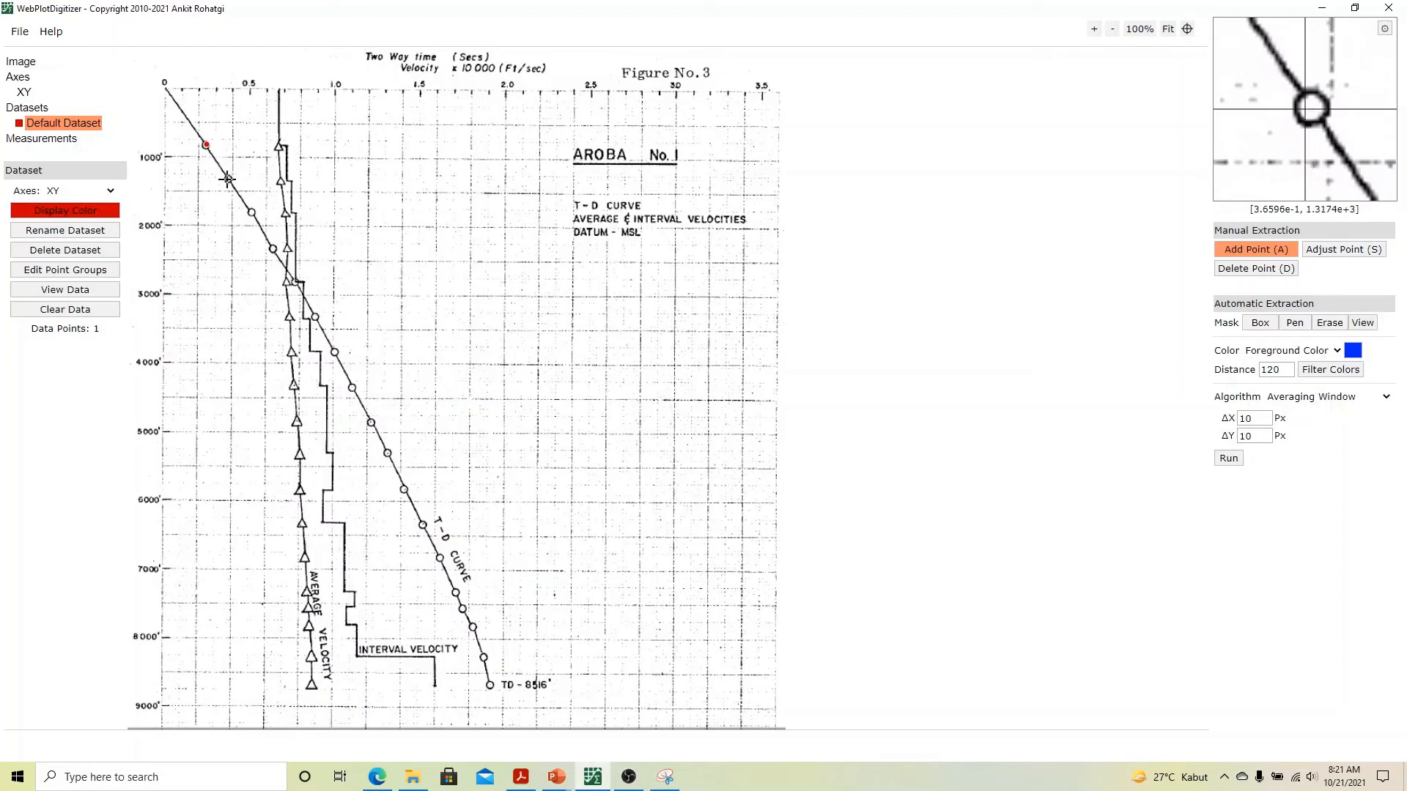
Add a data point on every circle marker of the T-D curve down to TD - 8516', and select the marker near 3300' for adjustment
left_click(228, 178)
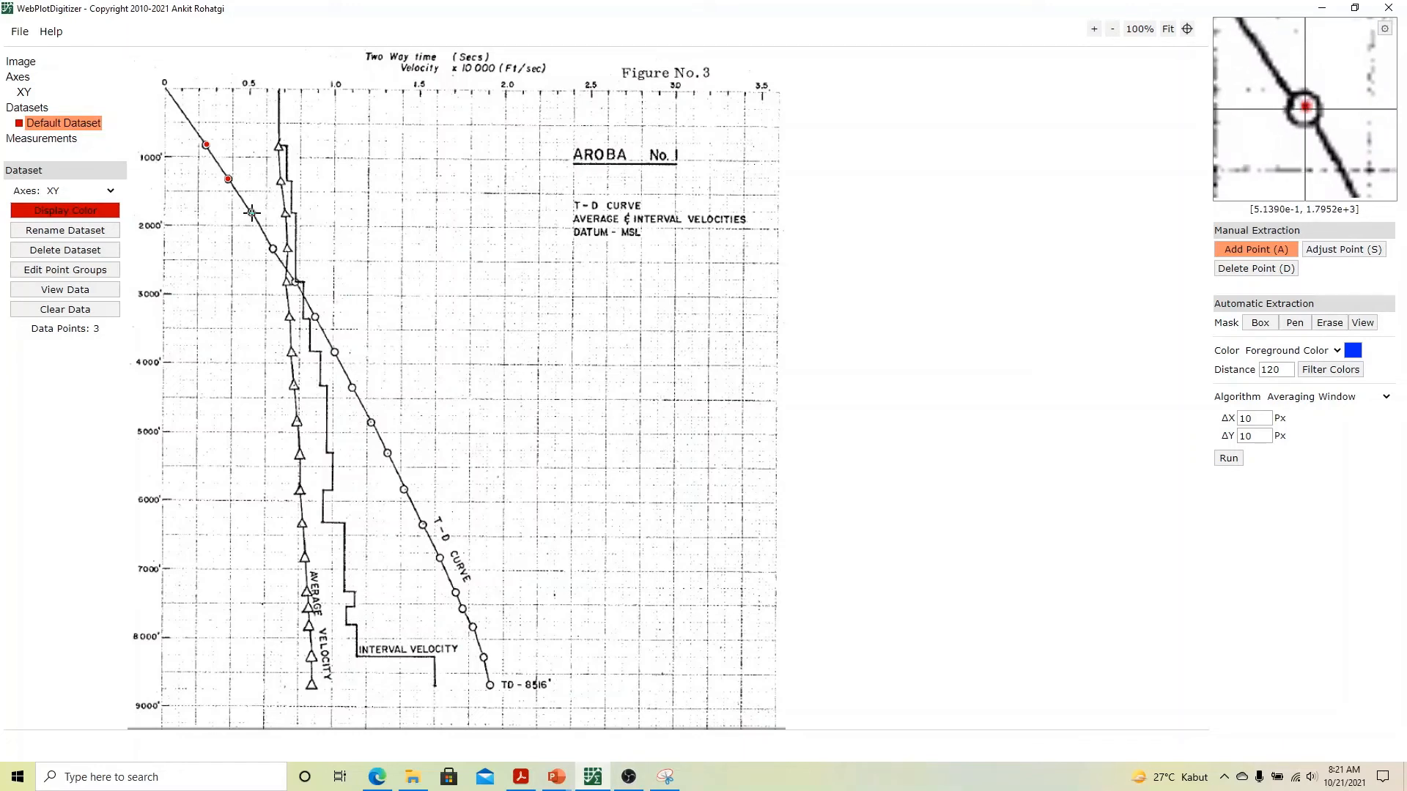
left_click(271, 248)
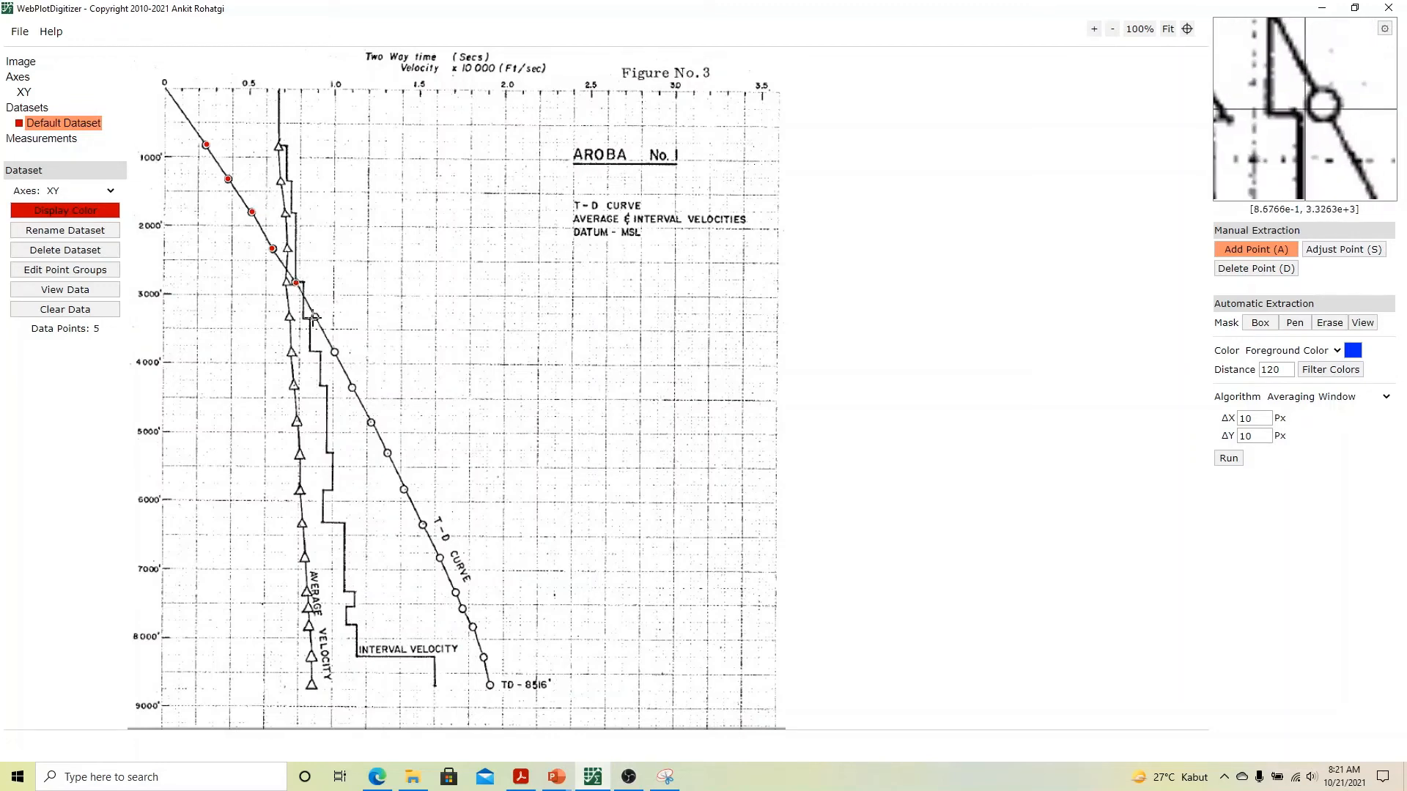
left_click(314, 316)
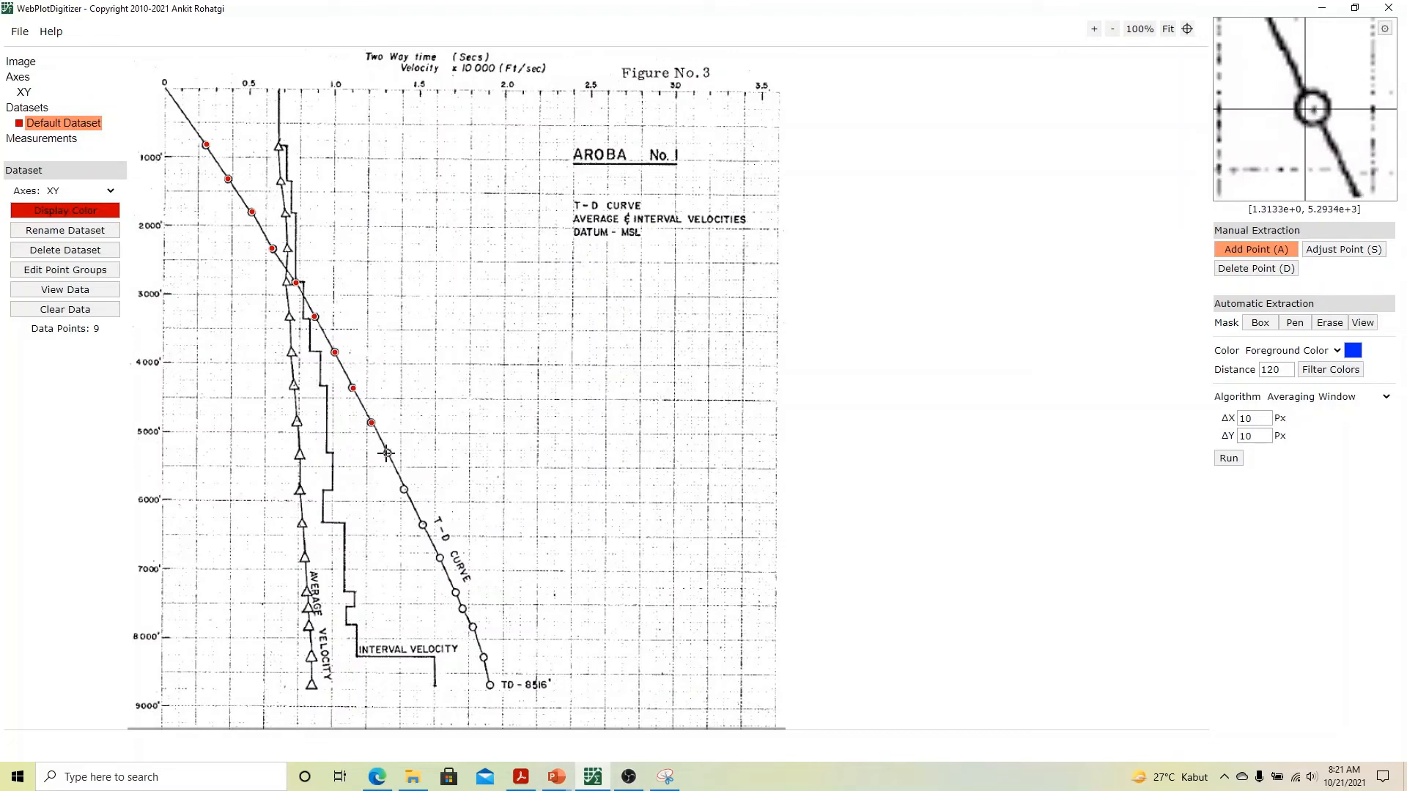
left_click(387, 453)
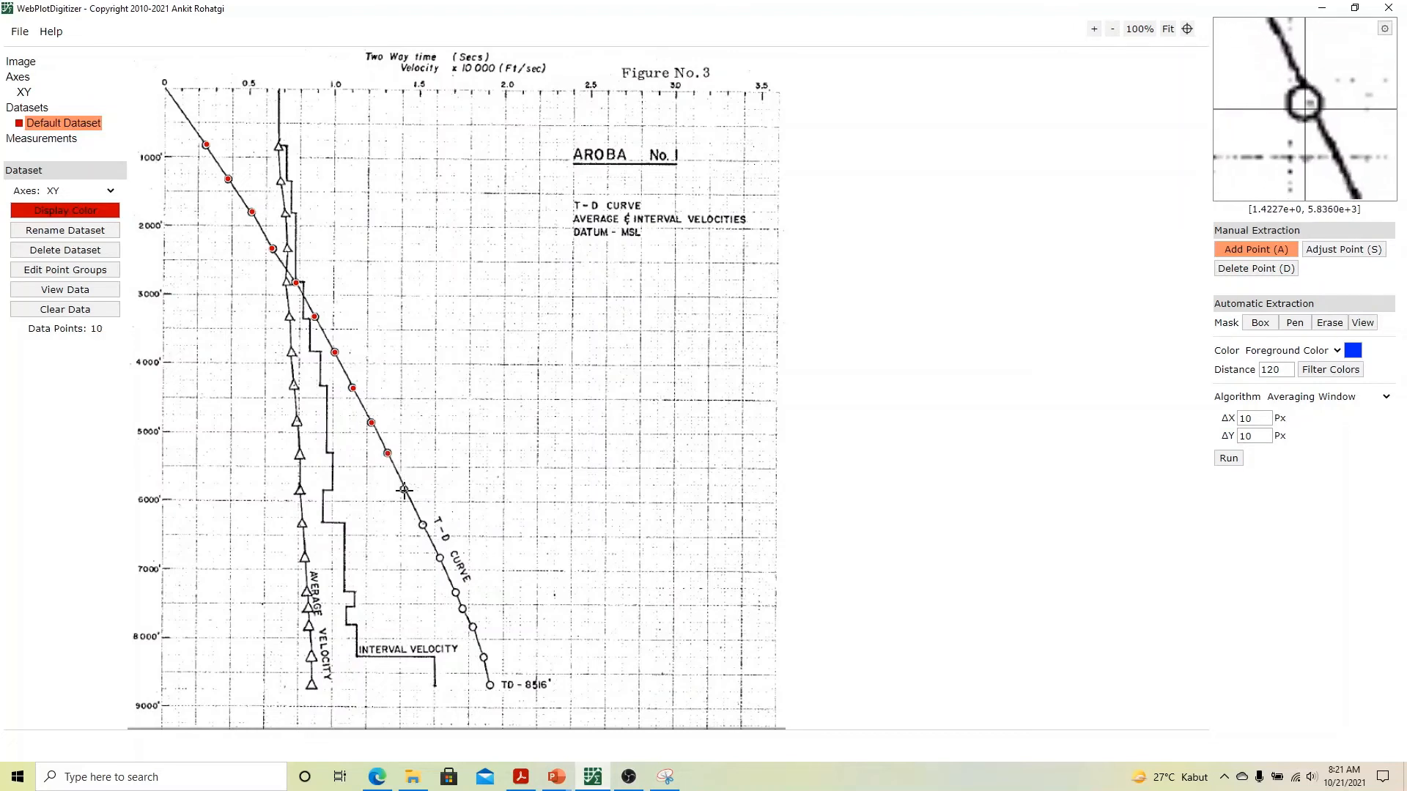
left_click(404, 489)
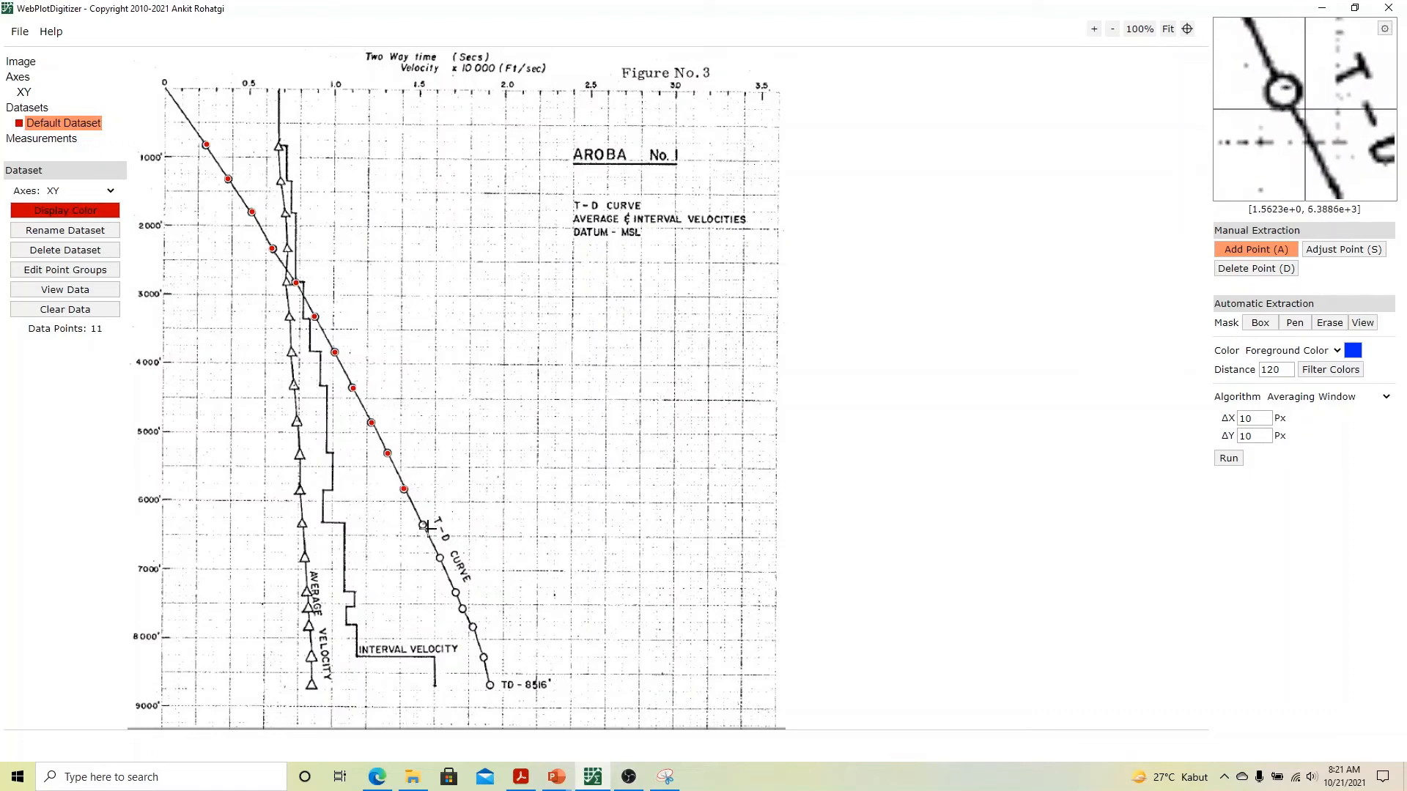
left_click(423, 526)
left_click(439, 558)
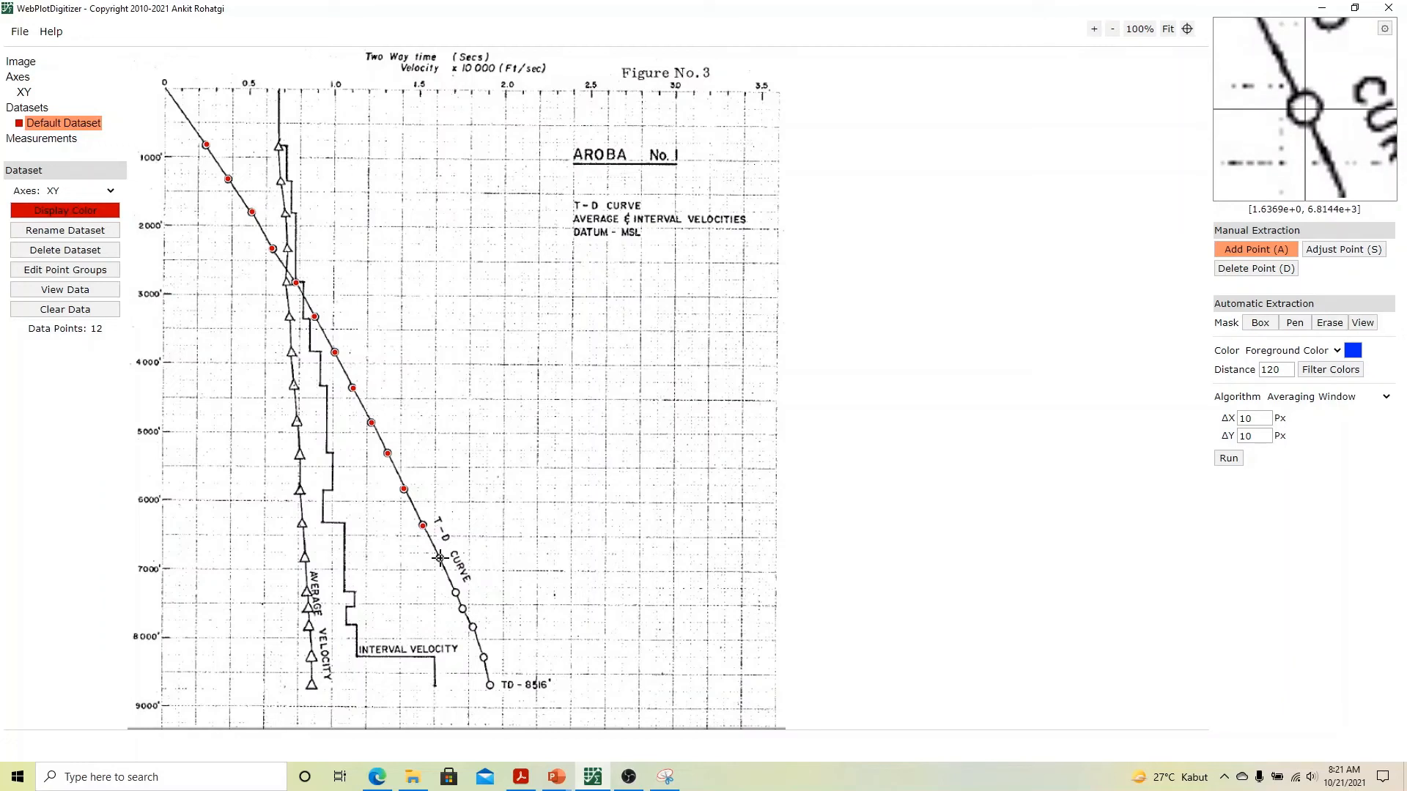
left_click(456, 592)
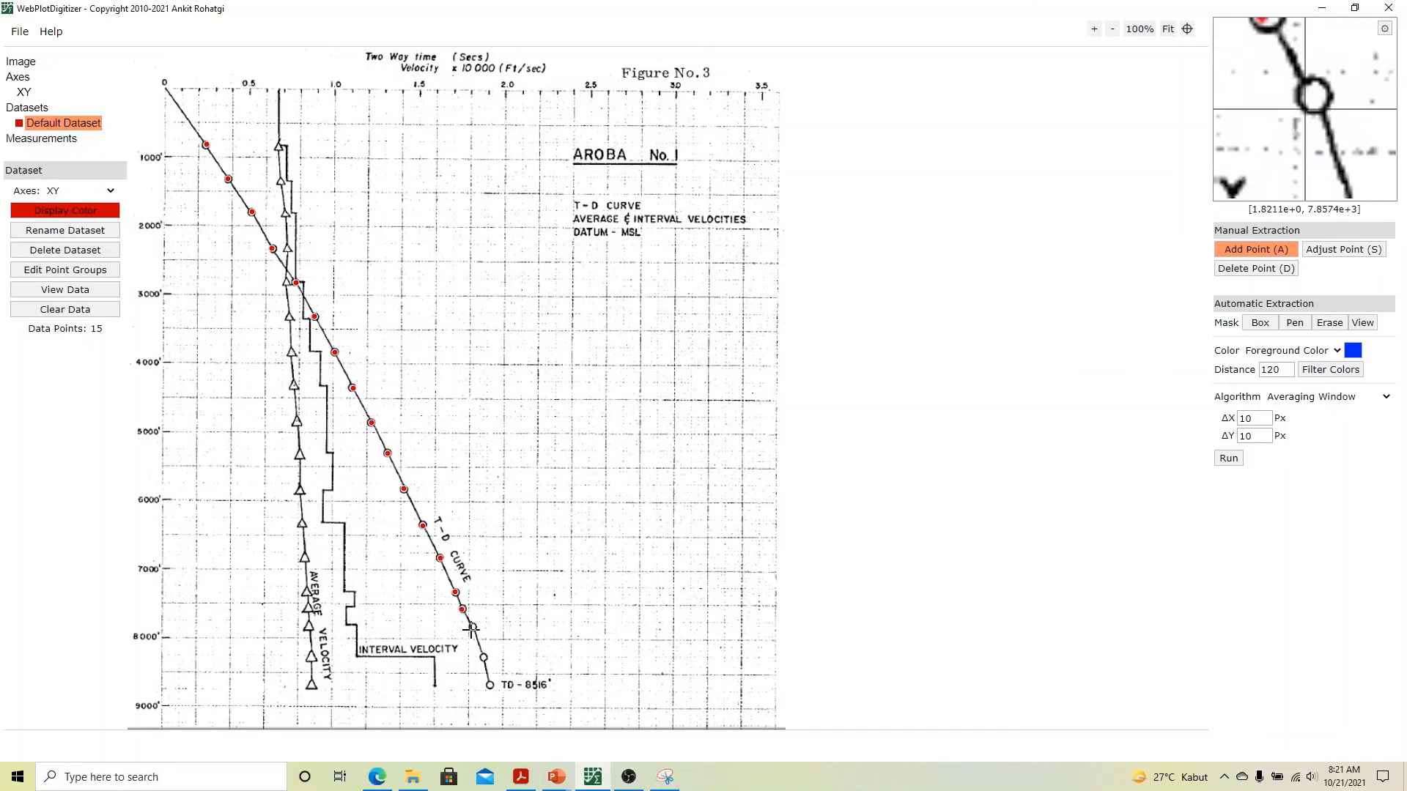
left_click(472, 628)
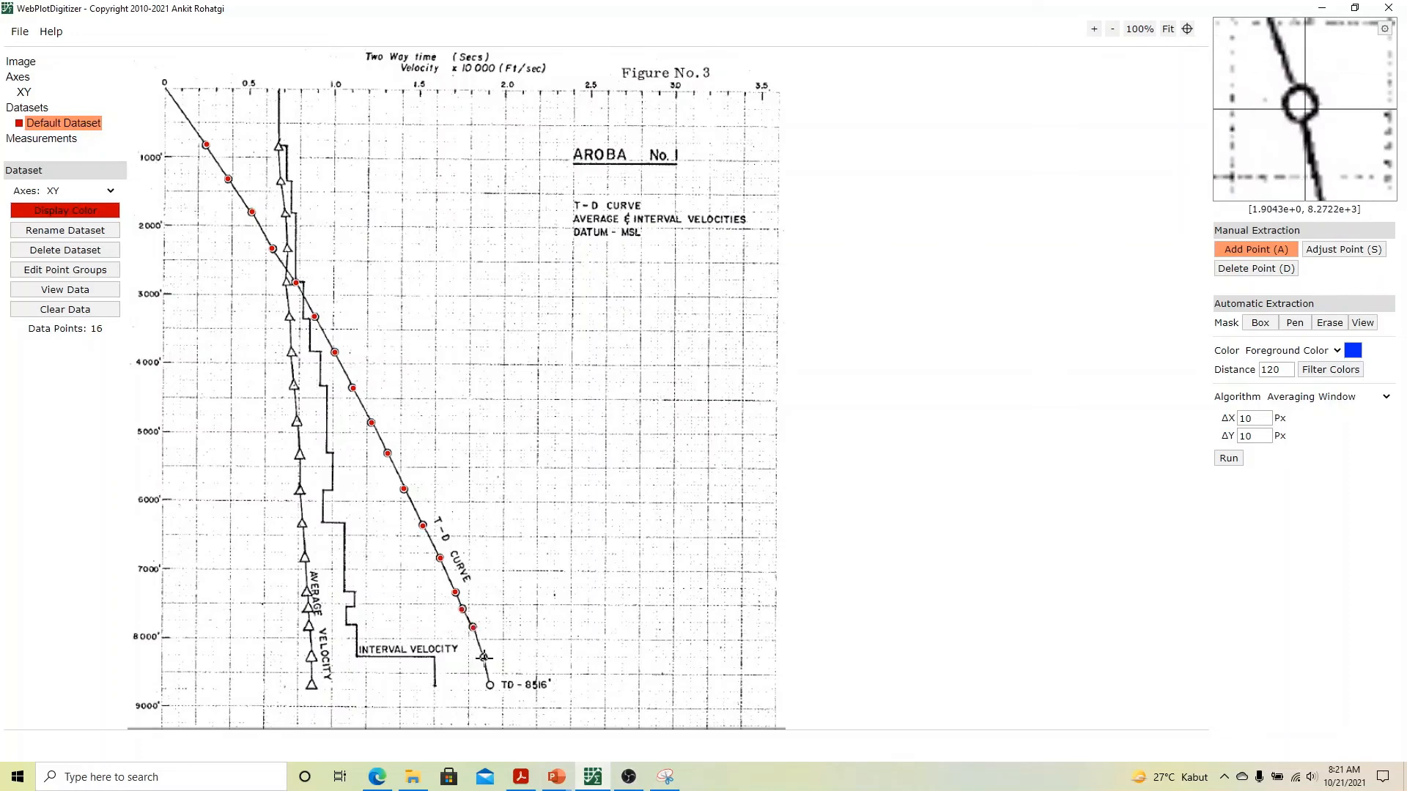
left_click(483, 657)
left_click(490, 685)
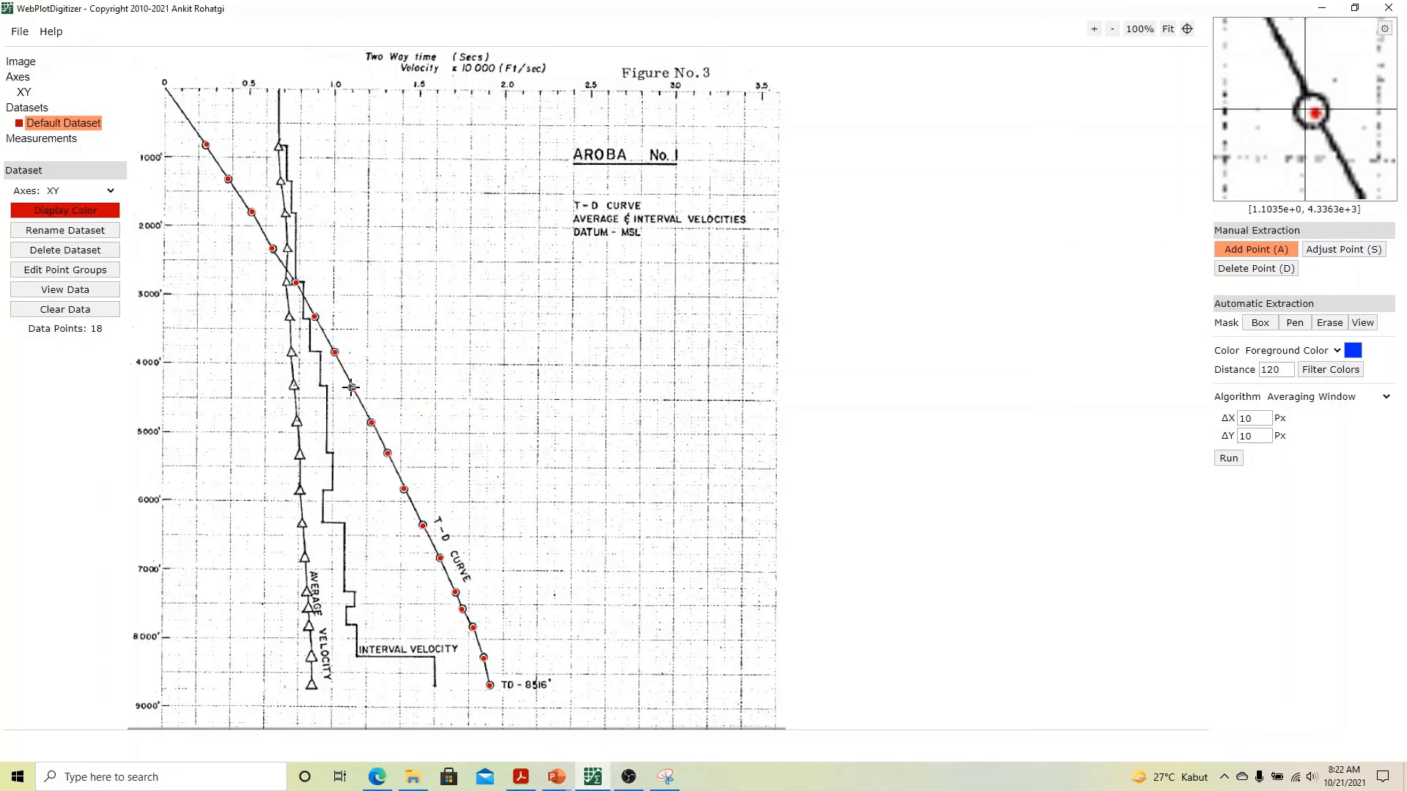
left_click(1351, 251)
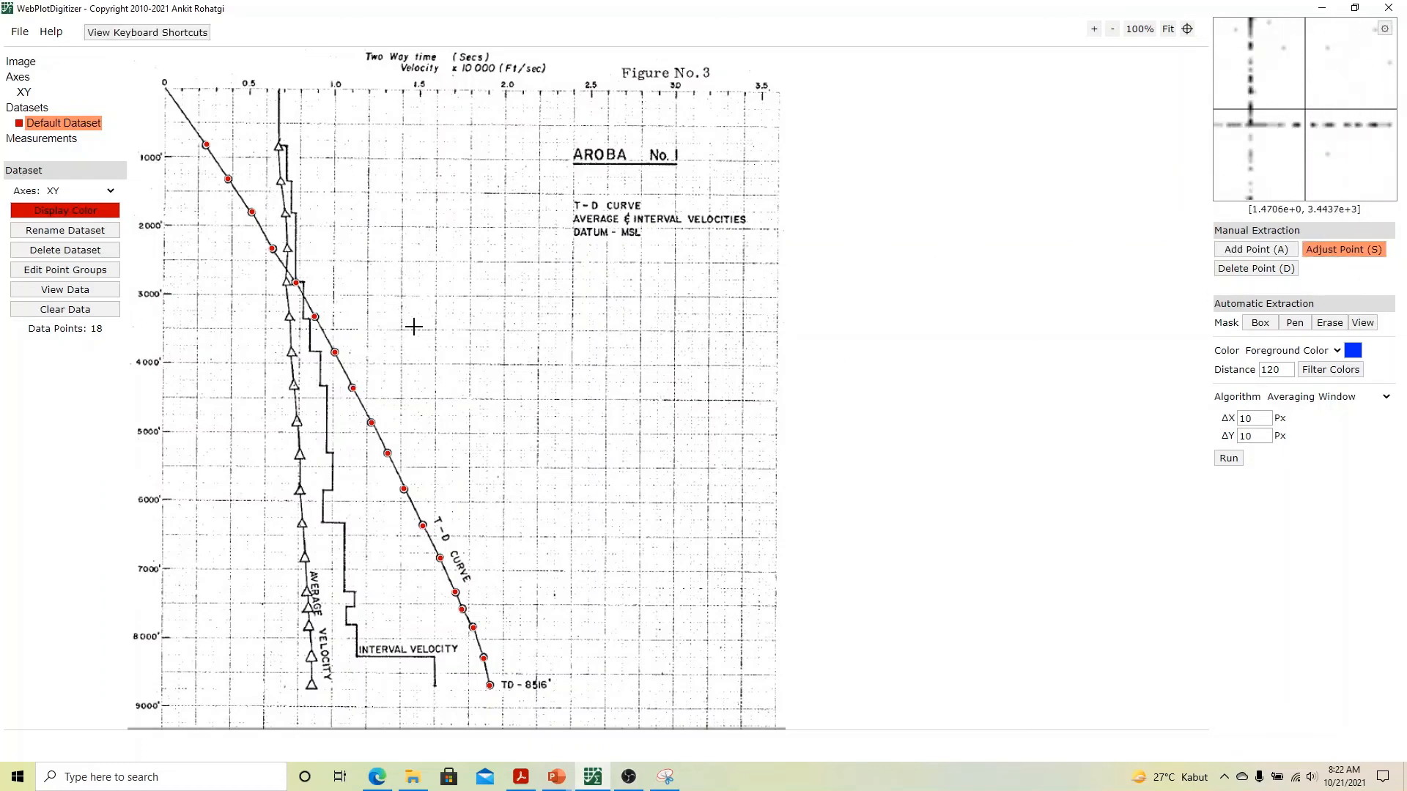
left_click(315, 317)
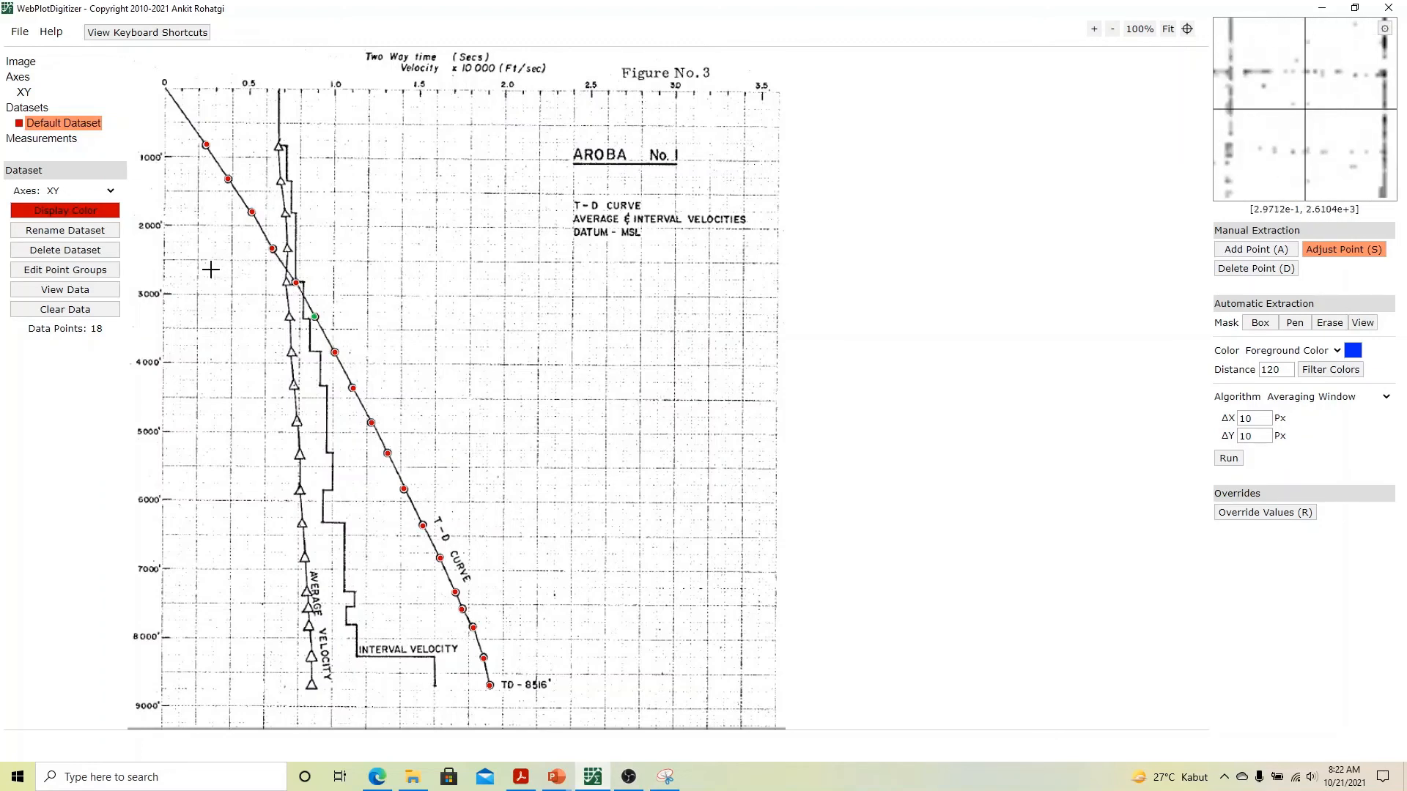
Open the acquired data of the Default Dataset and look through its X, Y values
left_click(66, 290)
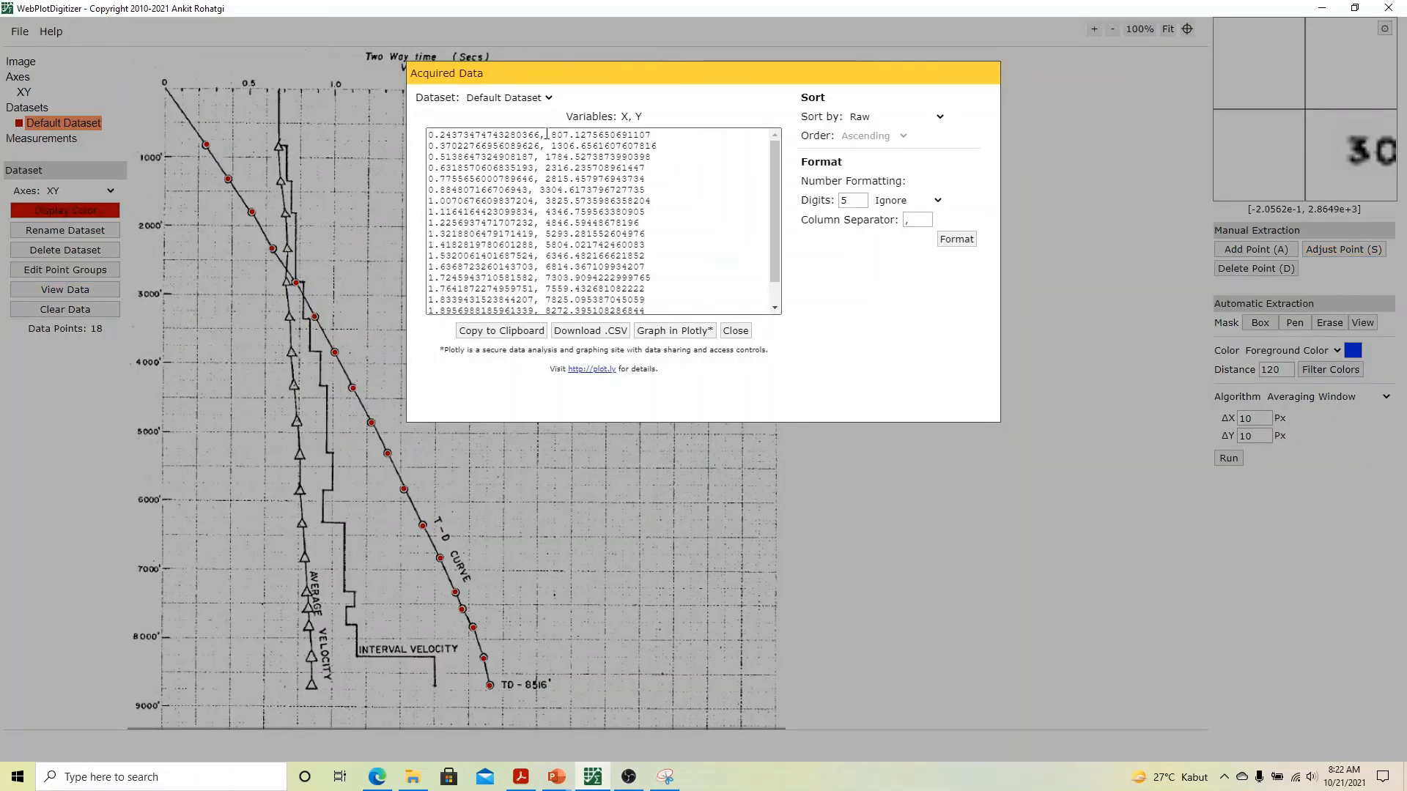
left_click_drag(583, 71, 592, 137)
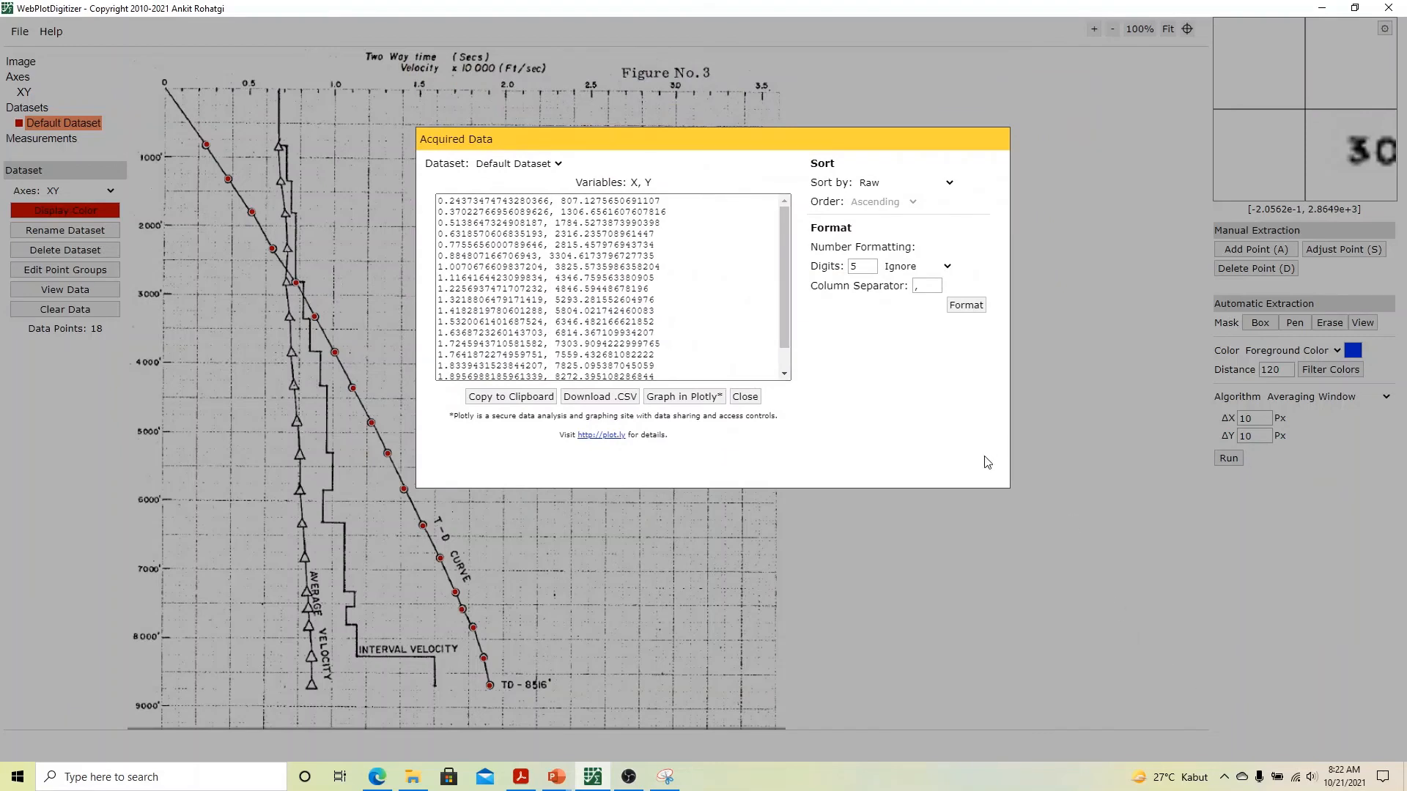
left_click_drag(783, 326, 792, 295)
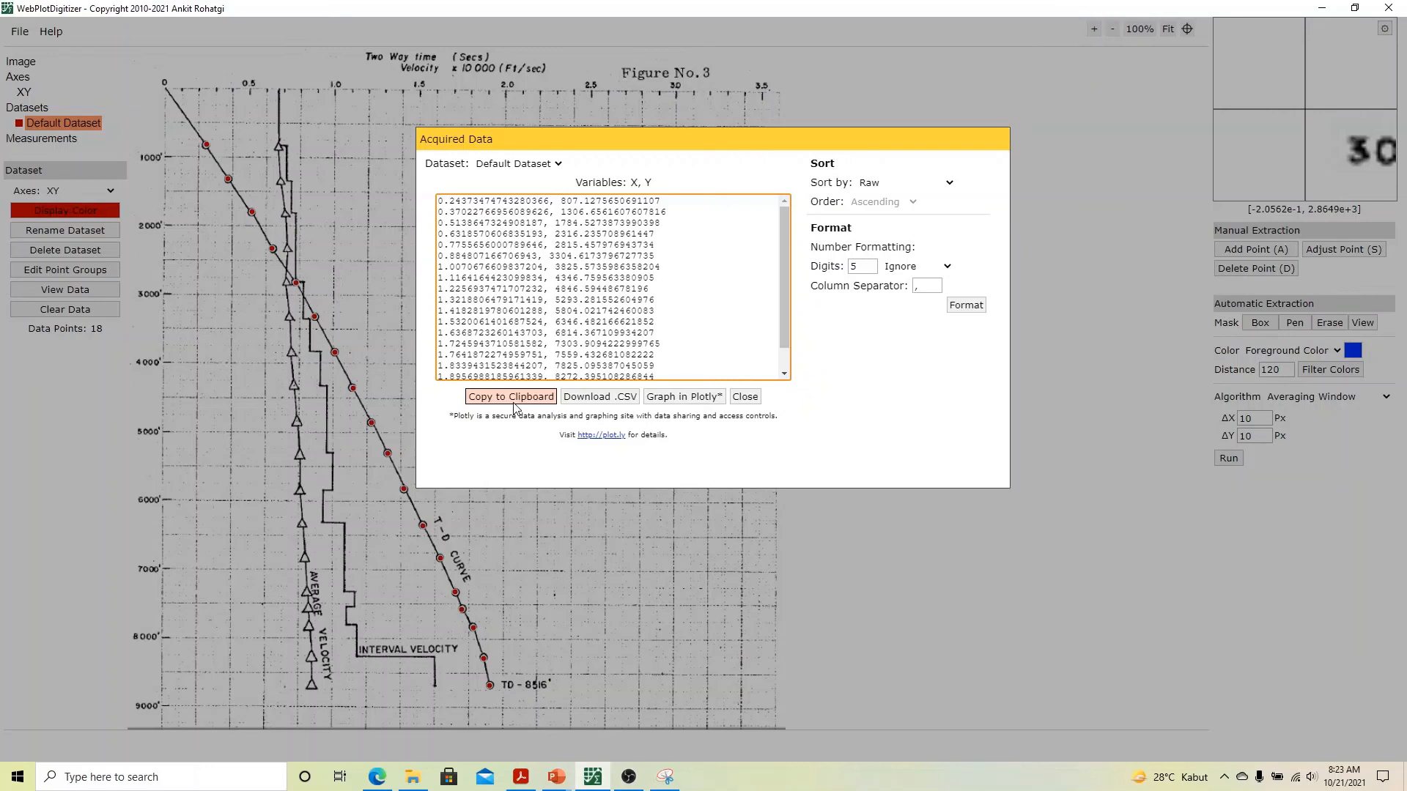
Export the data as CSV under the name TD-Curve in Documents > Course > Geotama > KerjaPraktek > Well, and close the acquired data
left_click(615, 398)
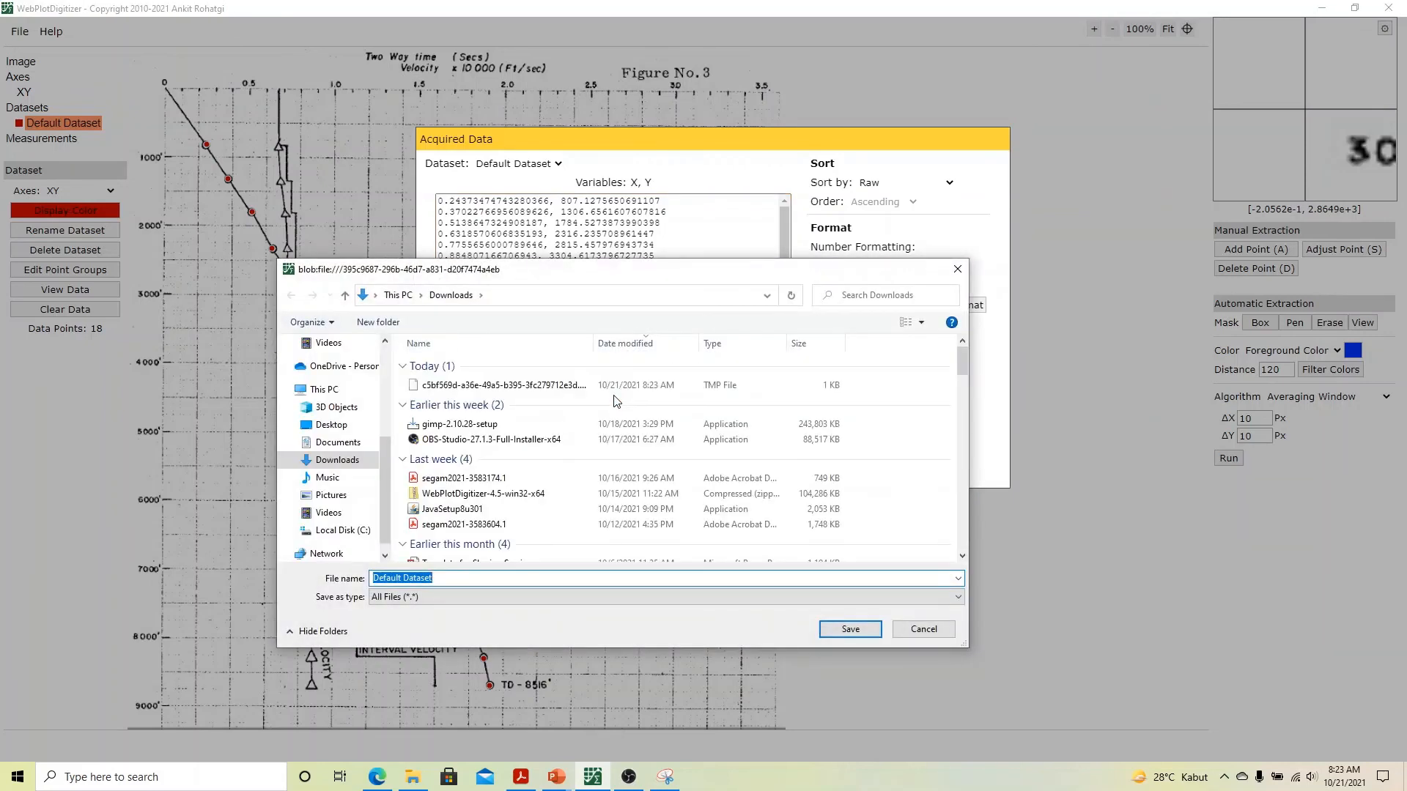
left_click(333, 443)
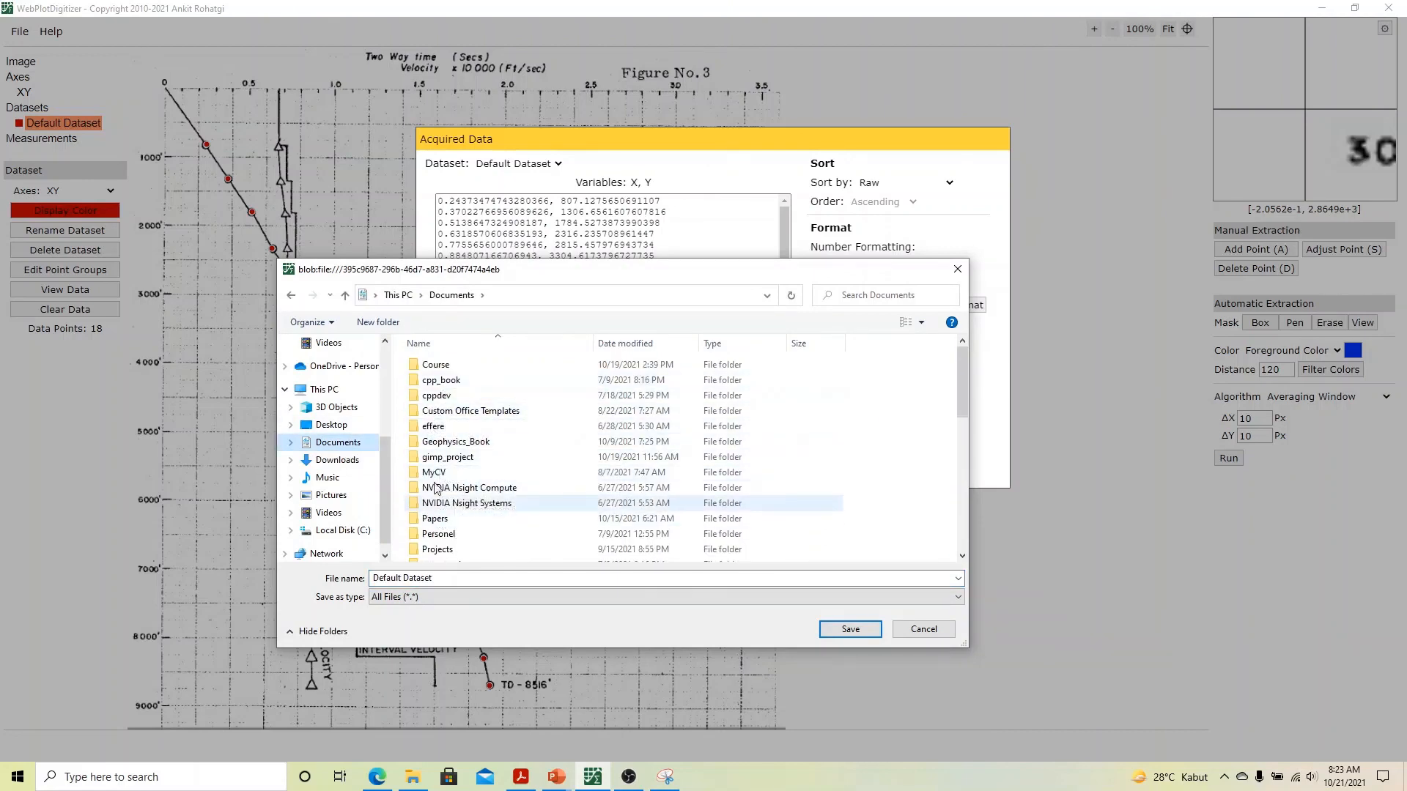
double_click(434, 364)
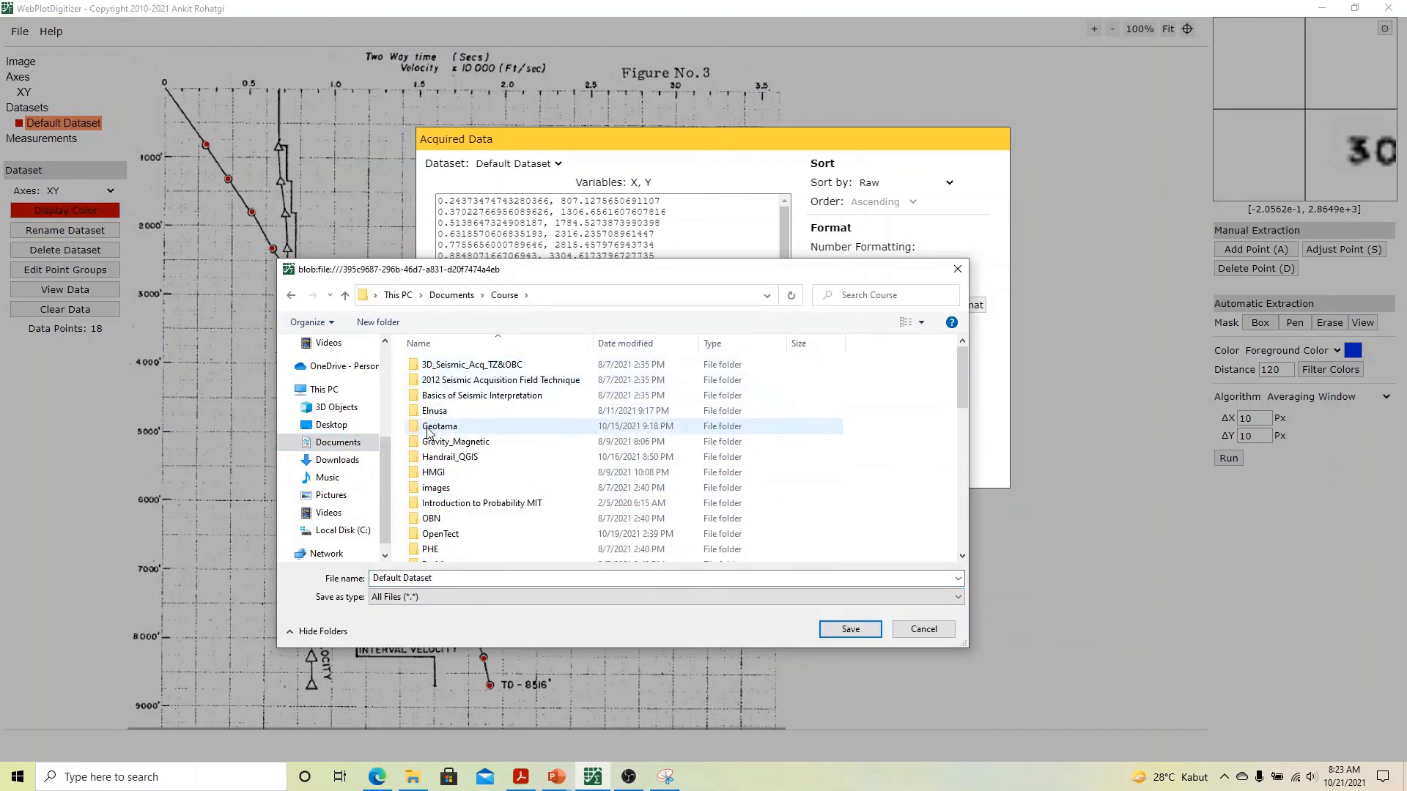
double_click(430, 426)
double_click(440, 365)
double_click(431, 456)
left_click(429, 579)
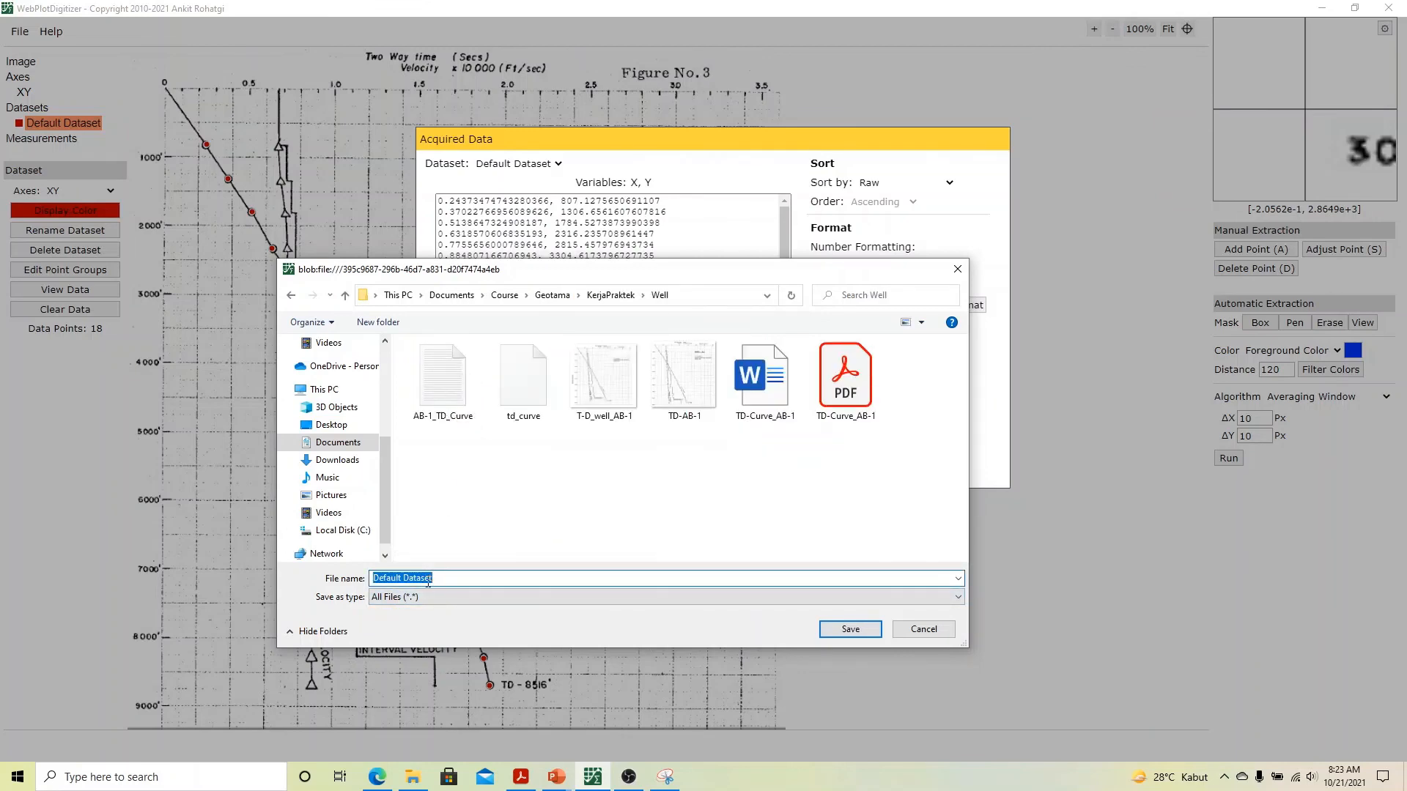
type("TD-Curve")
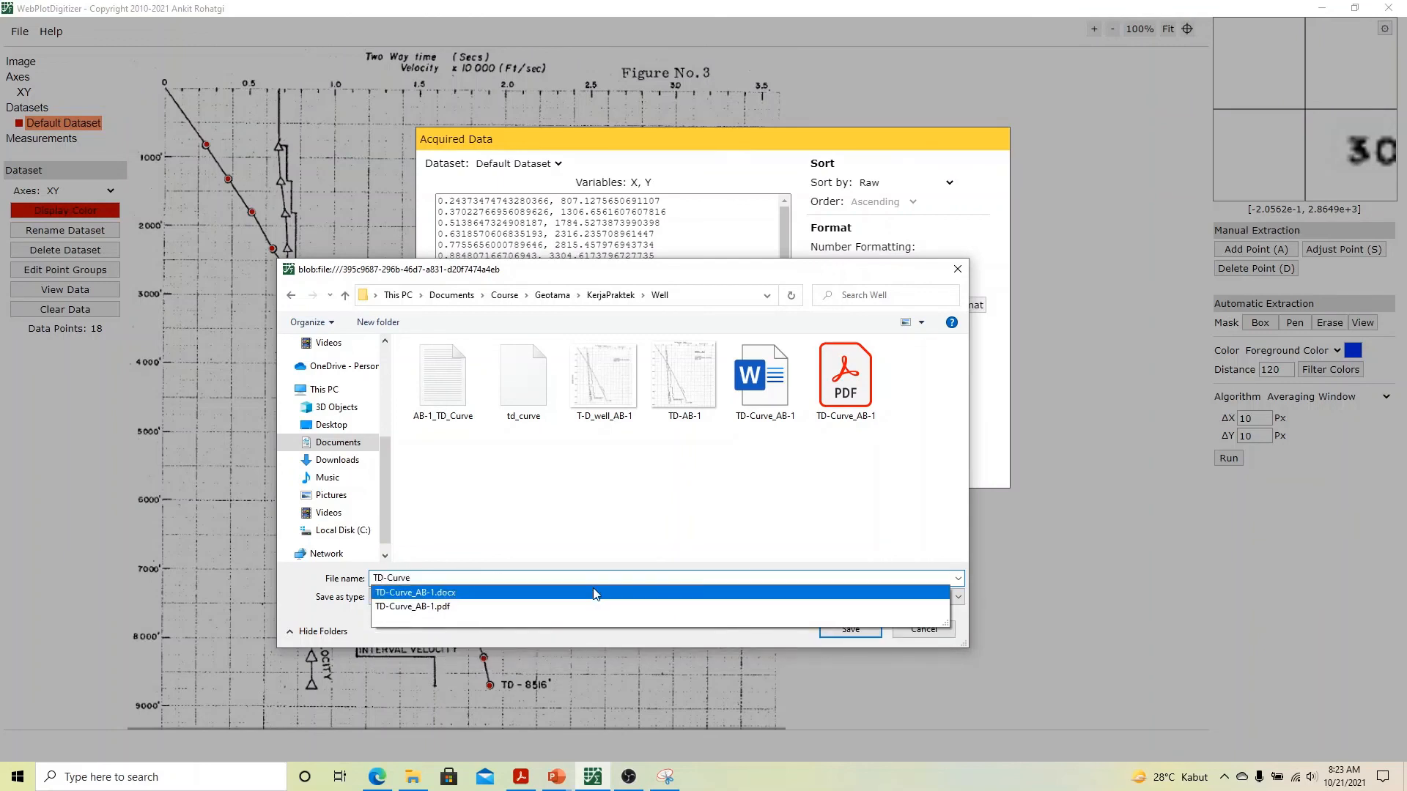
left_click(612, 518)
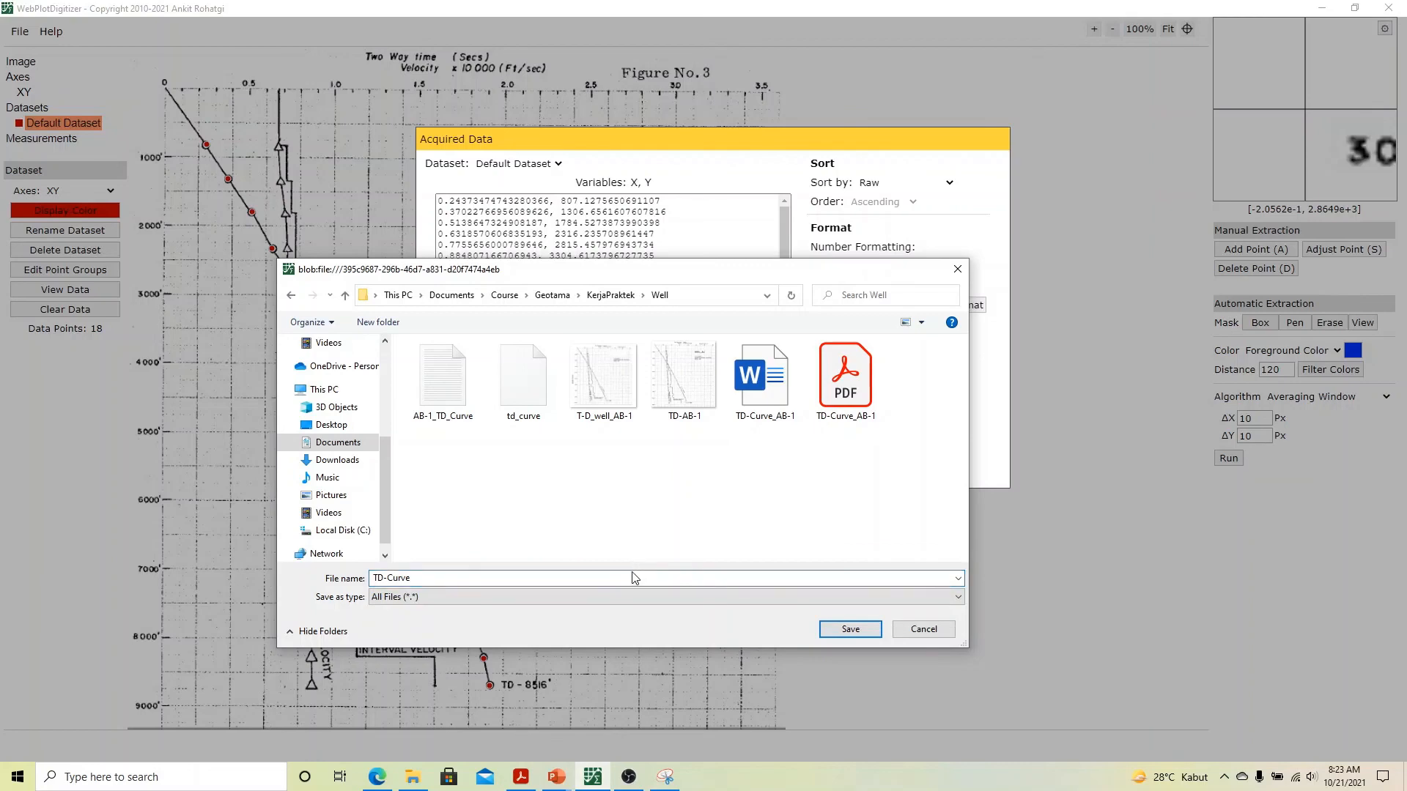
left_click(833, 630)
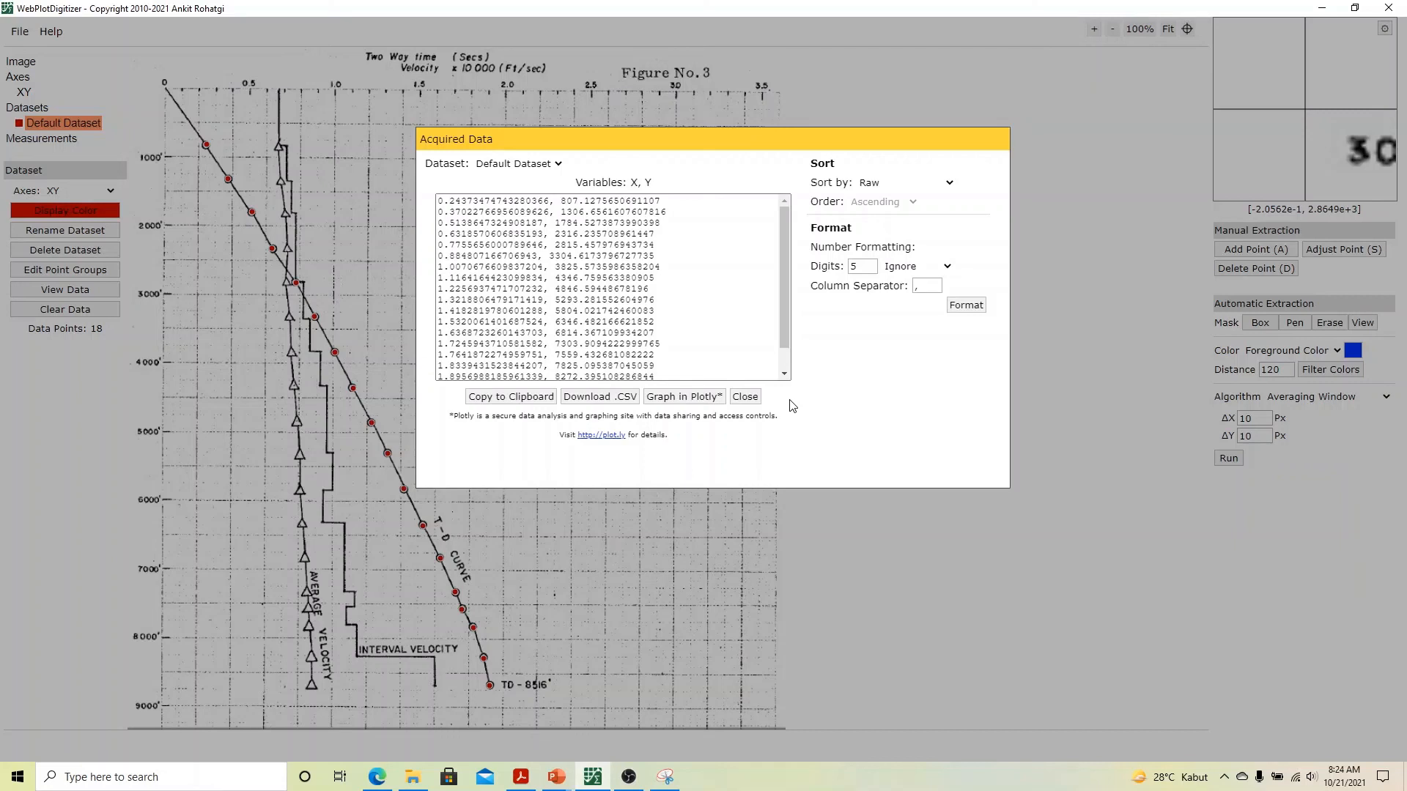
left_click(745, 396)
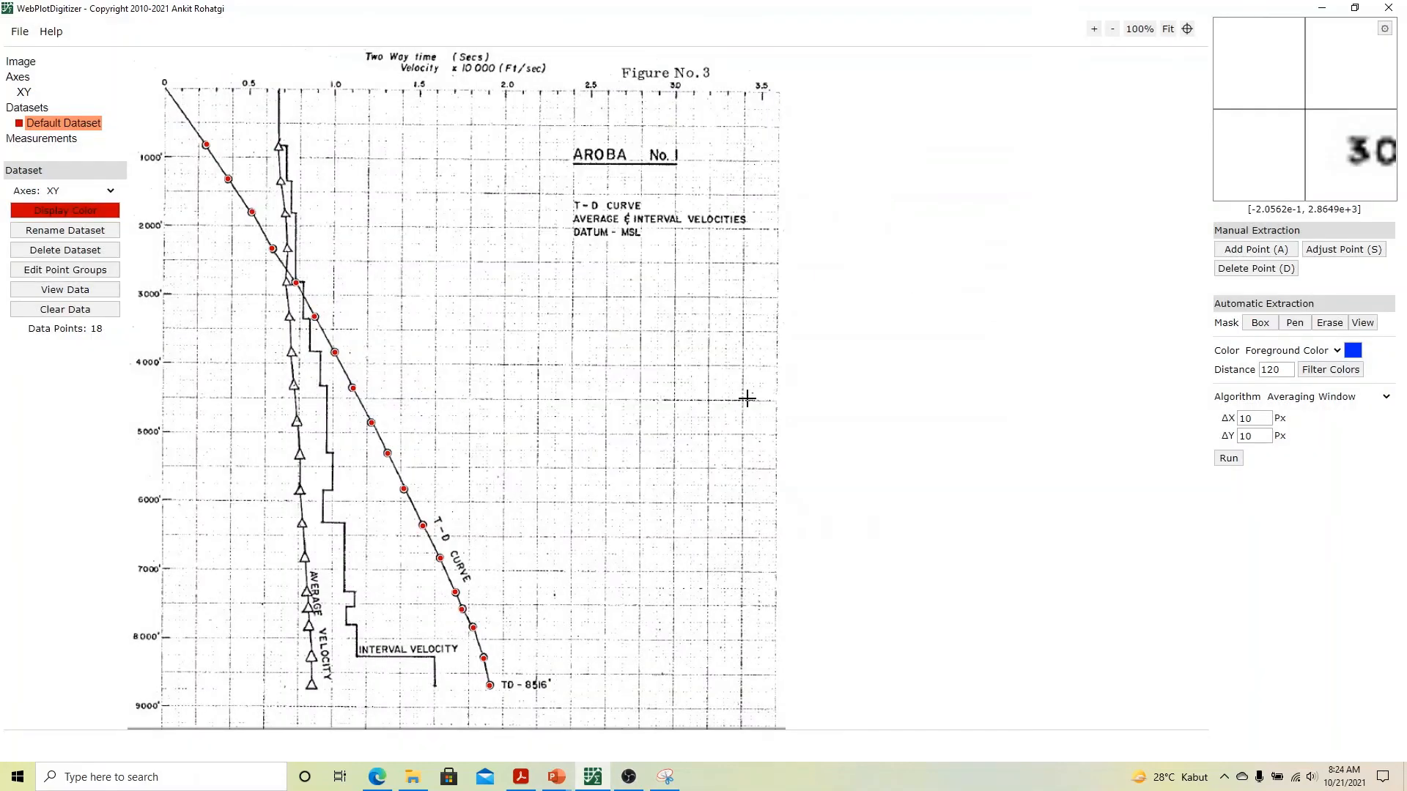